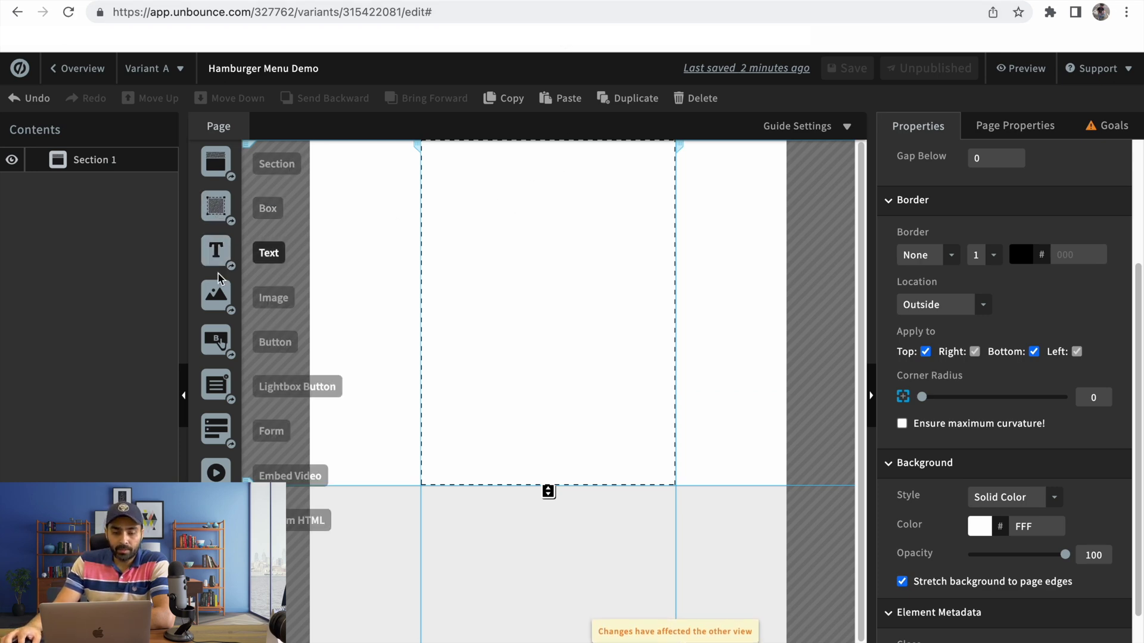
Place a new Button widget near the top right of Section 1 and select it.
{"action": "left_click_drag", "start_coordinate": [216, 339], "coordinate": [612, 170]}
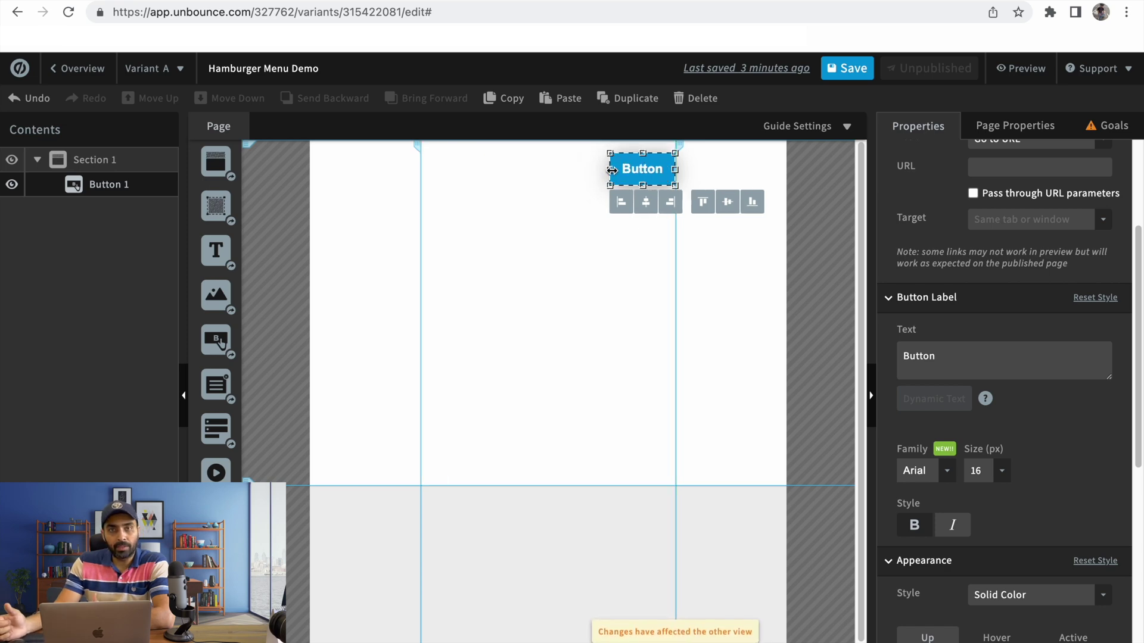
{"action": "left_click", "coordinate": [613, 171]}
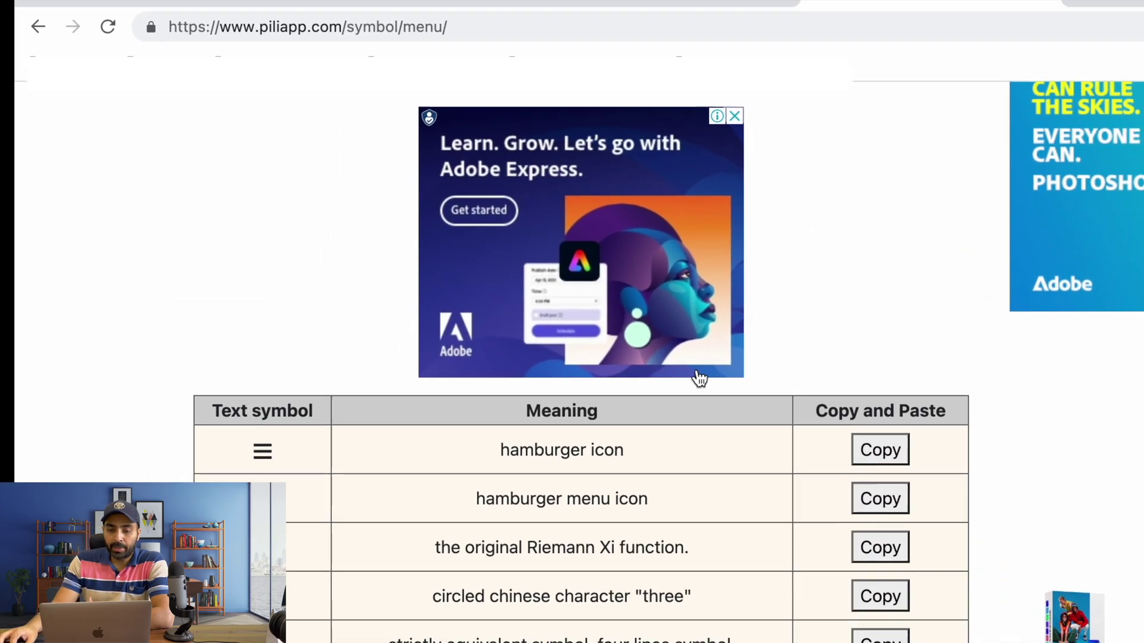
Copy the ≡ hamburger symbol from piliapp's menu symbols page.
{"action": "left_click", "coordinate": [626, 323]}
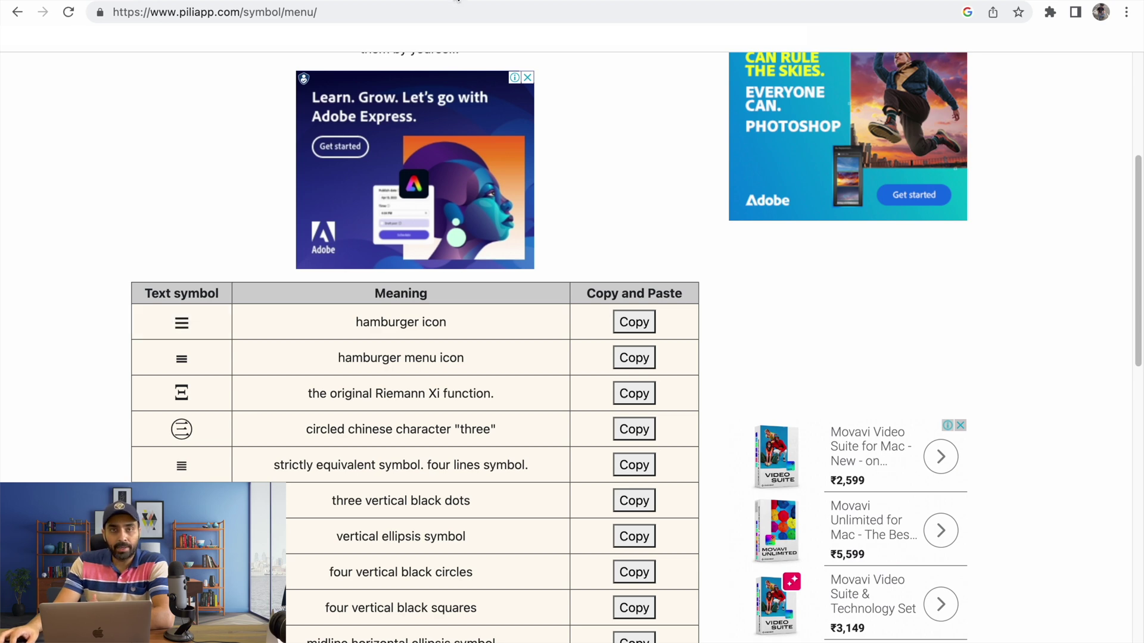
{"action": "left_click", "coordinate": [458, 1]}
Replace the button's 'Button' label with the pasted ≡ symbol, then drop a Box below it.
{"action": "scroll", "coordinate": [1007, 464], "scroll_direction": "down", "scroll_amount": 3}
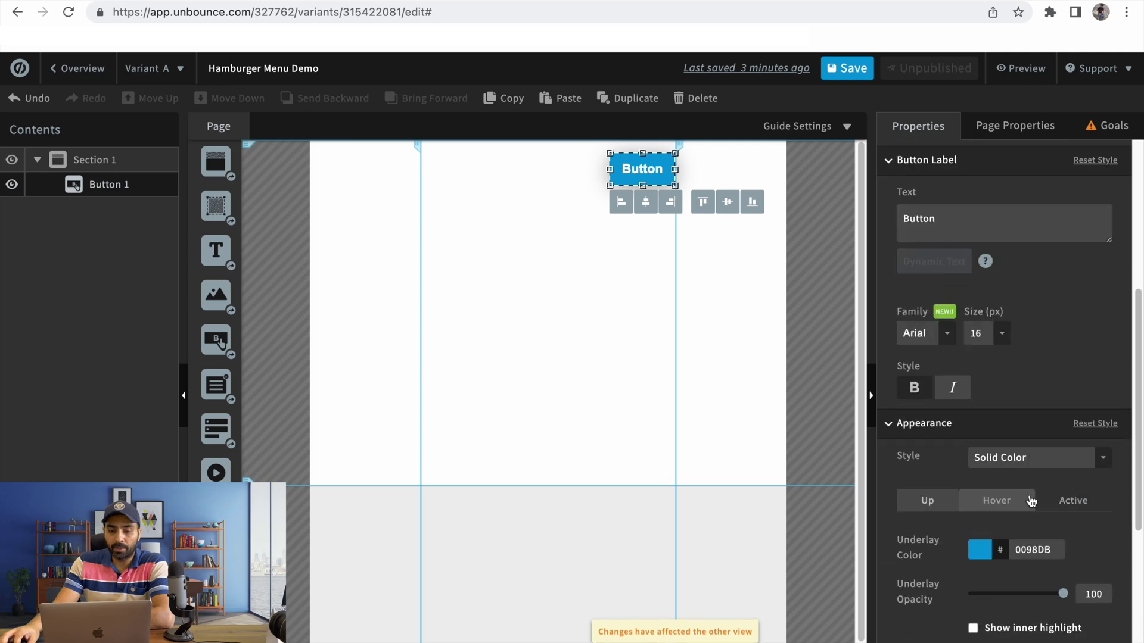
{"action": "scroll", "coordinate": [1031, 500], "scroll_direction": "down", "scroll_amount": 2}
{"action": "scroll", "coordinate": [1012, 452], "scroll_direction": "up", "scroll_amount": 4}
{"action": "left_click", "coordinate": [945, 347]}
{"action": "double_click", "coordinate": [946, 347]}
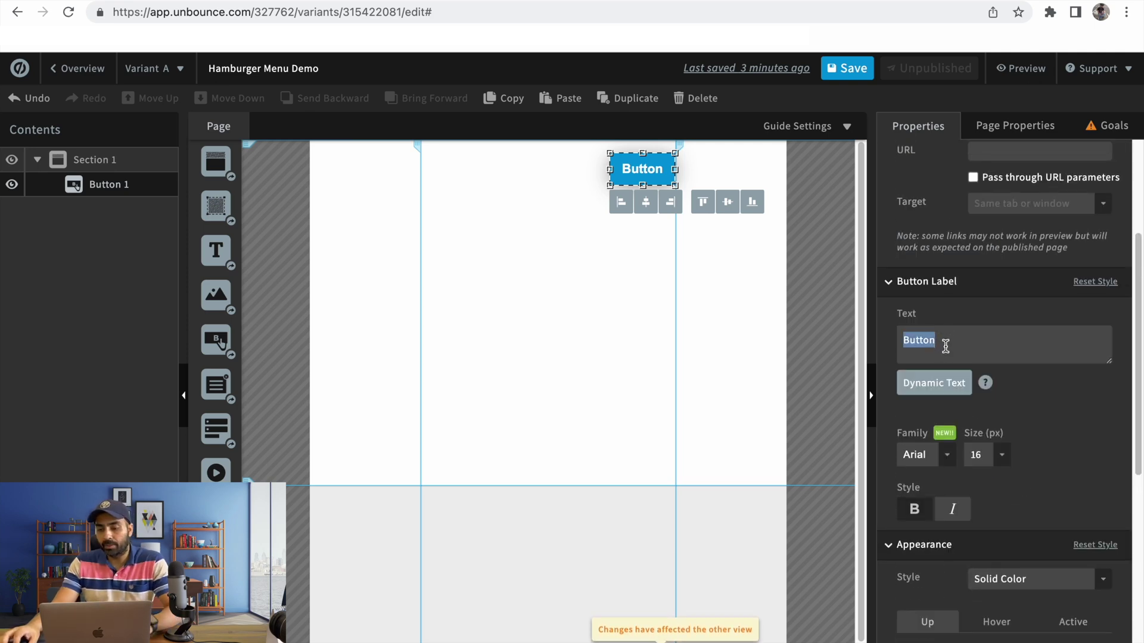
{"action": "key", "text": "super+v"}
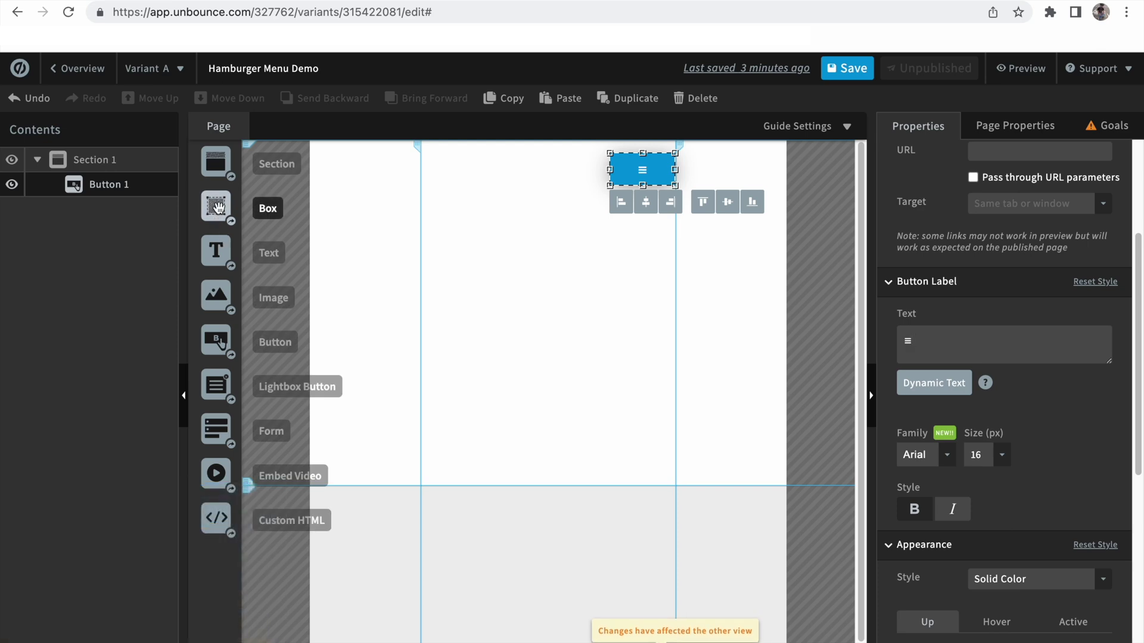
{"action": "left_click_drag", "start_coordinate": [217, 207], "coordinate": [422, 227]}
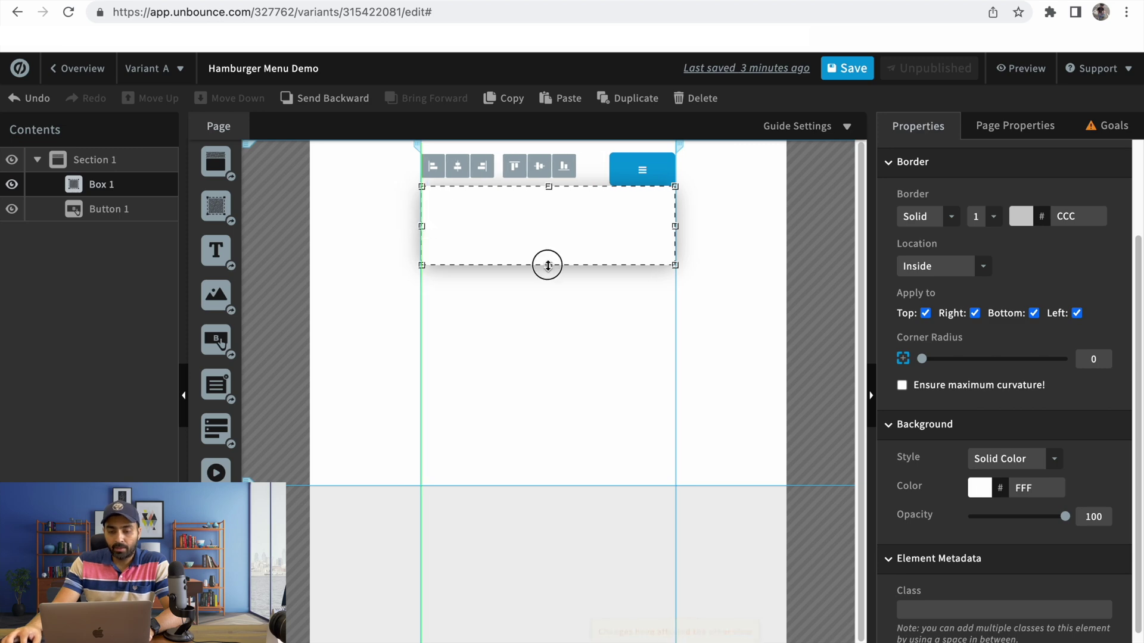
Make Box 1 taller and narrower so it hangs beneath the ≡ button.
{"action": "left_click_drag", "start_coordinate": [548, 265], "coordinate": [543, 319]}
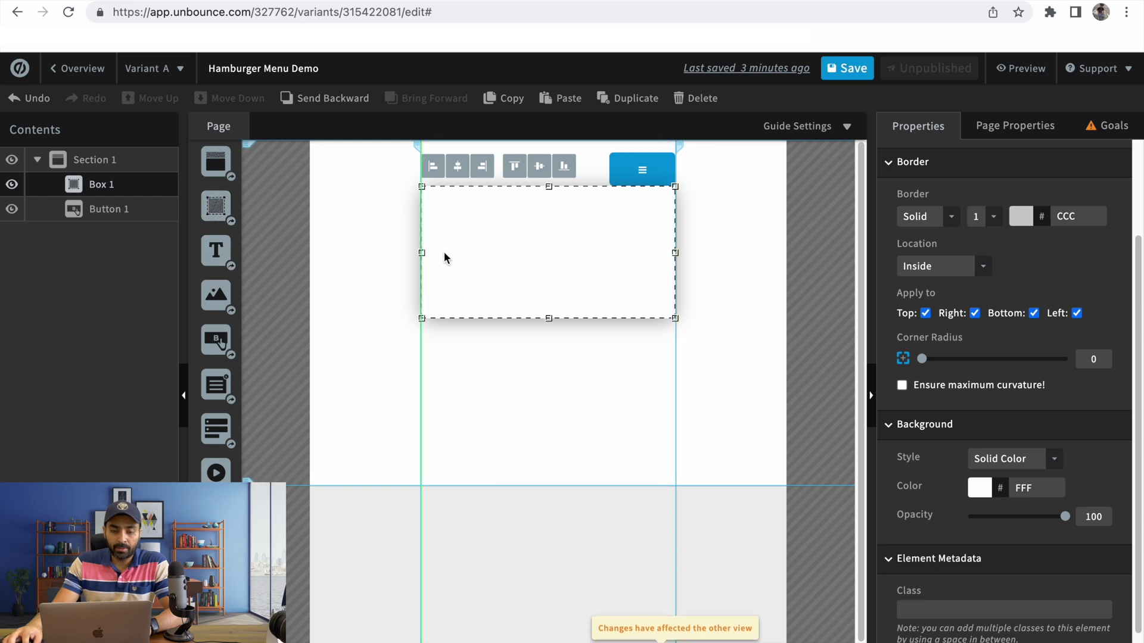
{"action": "left_click_drag", "start_coordinate": [421, 253], "coordinate": [461, 253]}
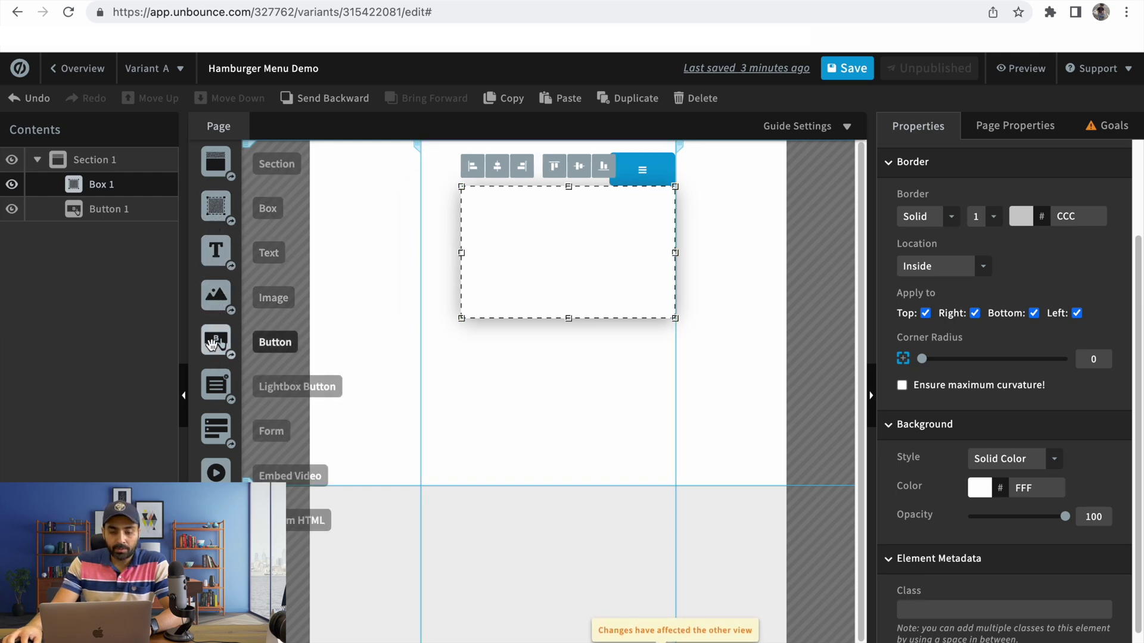
Drop a Button inside the box and stretch it to the box's full width.
{"action": "left_click_drag", "start_coordinate": [215, 341], "coordinate": [587, 210]}
{"action": "left_click_drag", "start_coordinate": [509, 209], "coordinate": [463, 204]}
{"action": "left_click_drag", "start_coordinate": [621, 203], "coordinate": [675, 203]}
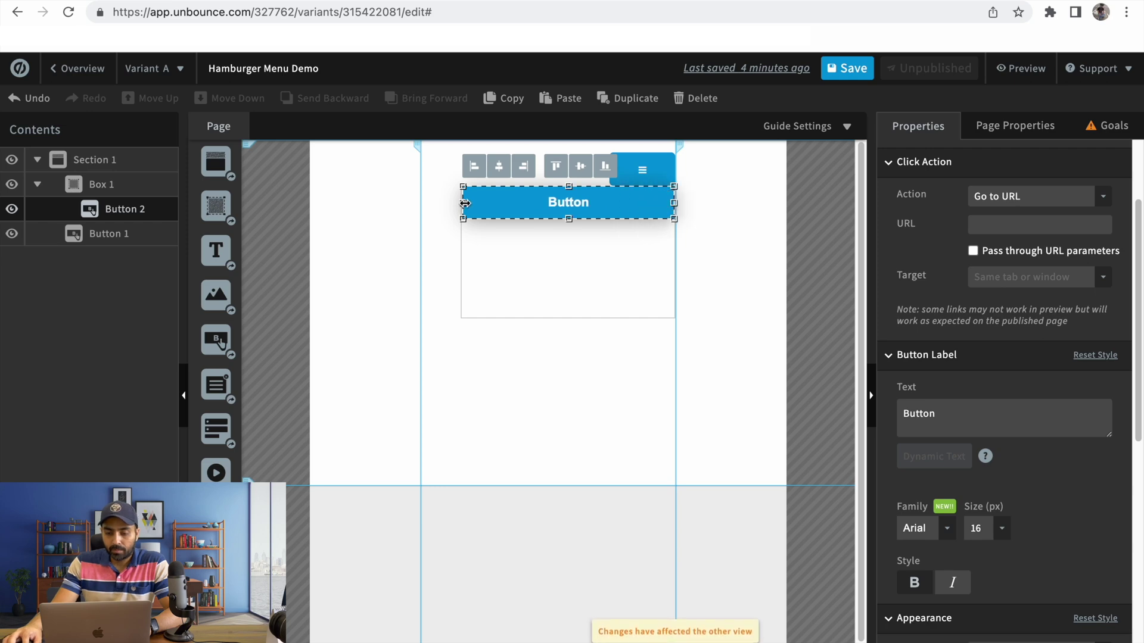
{"action": "left_click_drag", "start_coordinate": [465, 203], "coordinate": [463, 203]}
Give the button underlay colour FFF, text colour 000 and the label 'Button 1'.
{"action": "scroll", "coordinate": [1051, 519], "scroll_direction": "down", "scroll_amount": 5}
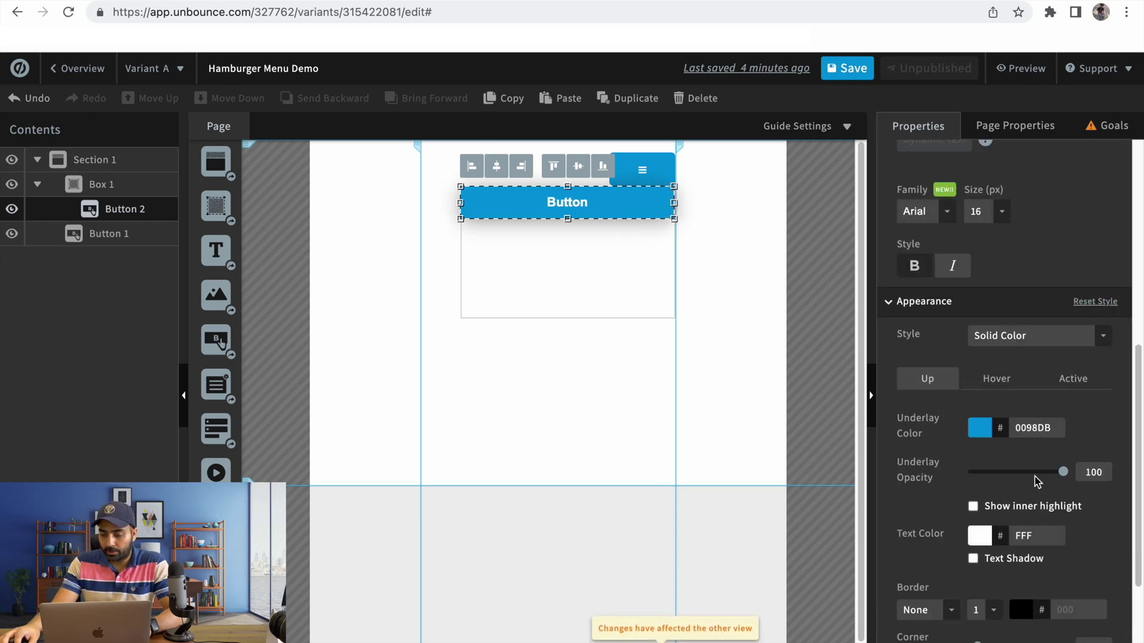
{"action": "double_click", "coordinate": [1033, 426]}
{"action": "type", "text": "FFF"}
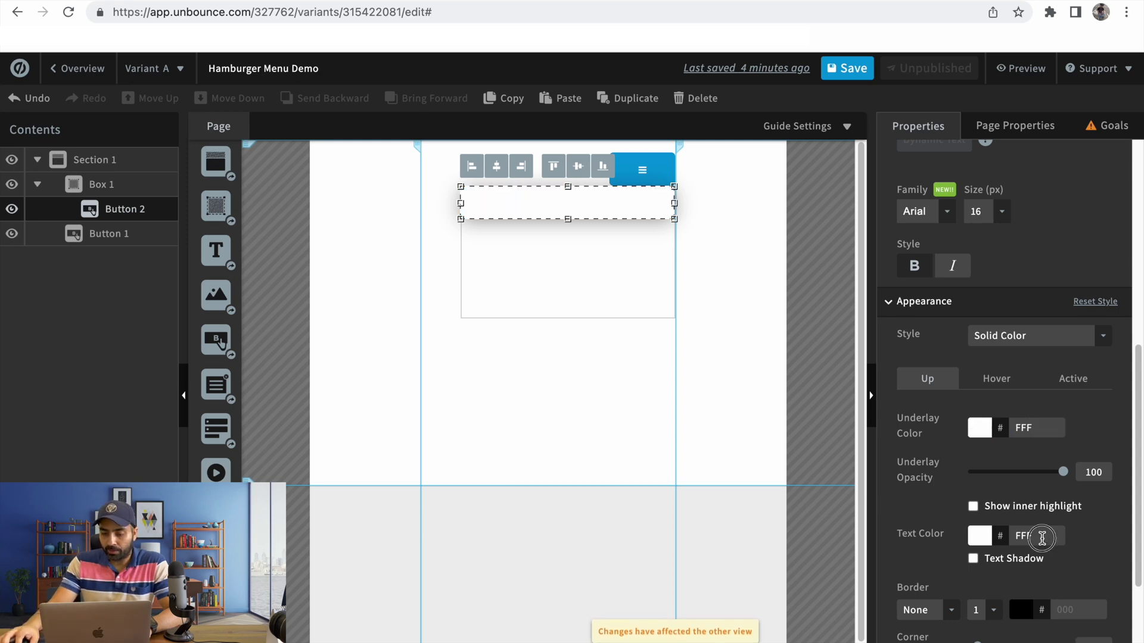
{"action": "double_click", "coordinate": [1023, 536]}
{"action": "type", "text": "000"}
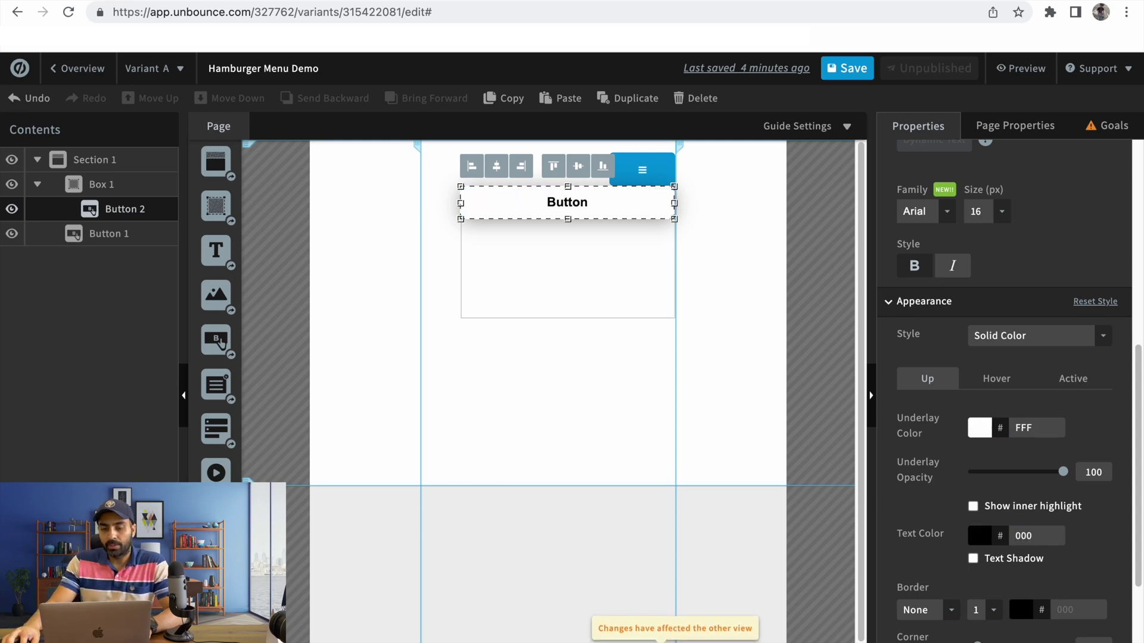
{"action": "scroll", "coordinate": [957, 417], "scroll_direction": "up", "scroll_amount": 8}
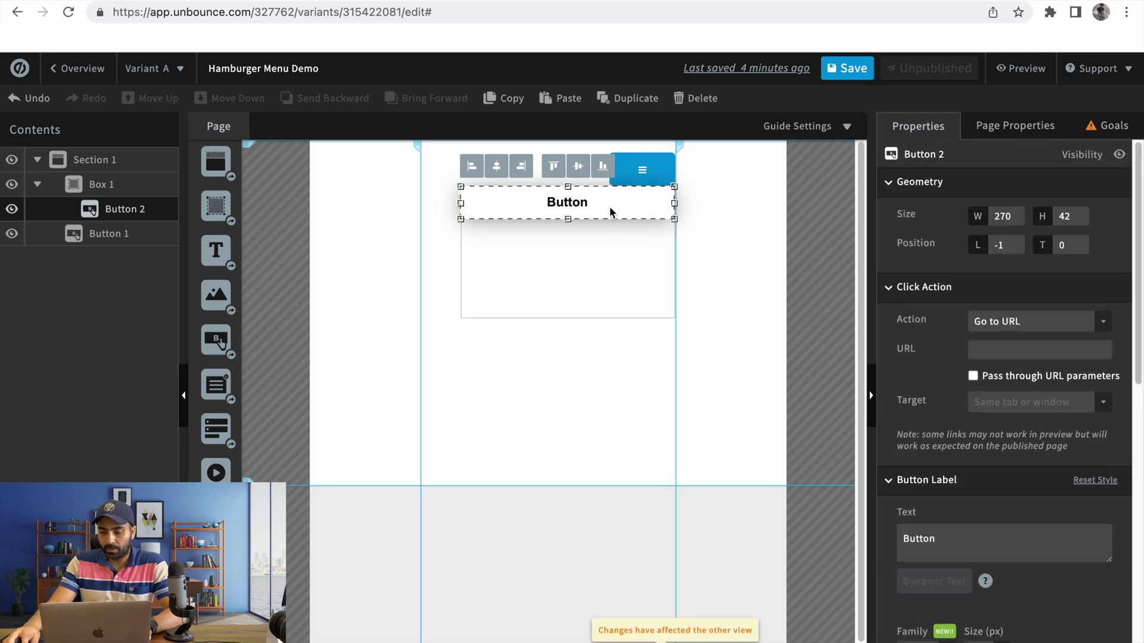
{"action": "left_click", "coordinate": [953, 542]}
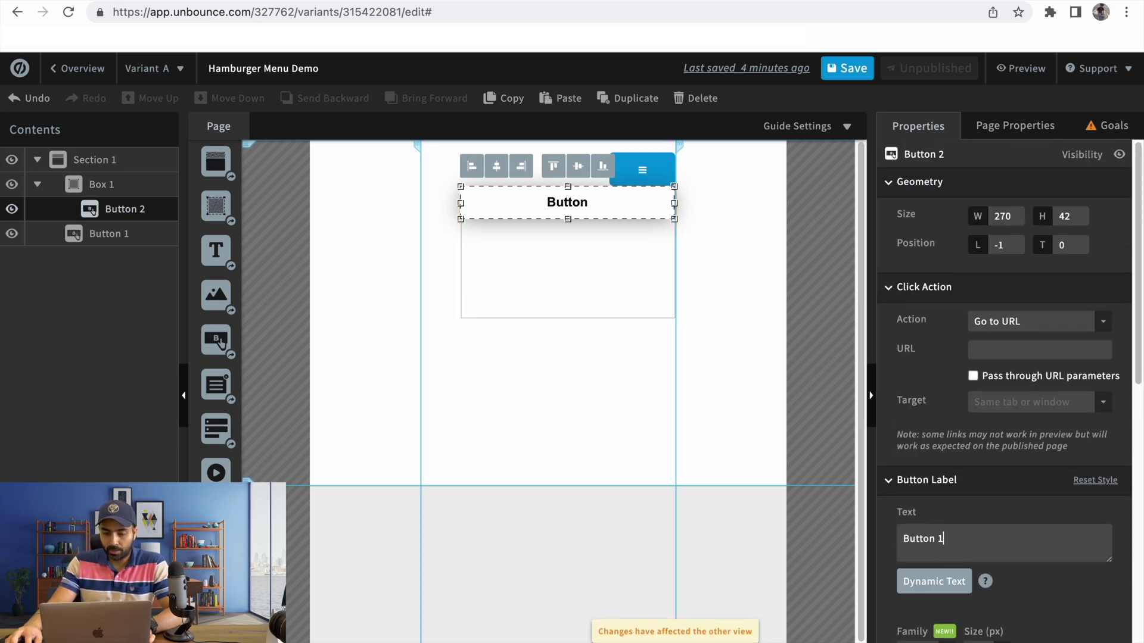
{"action": "type", "text": "1"}
Duplicate the button, place the copy below Button 1 and label it 'Button 2'.
{"action": "left_click", "coordinate": [585, 283]}
{"action": "left_click", "coordinate": [540, 202]}
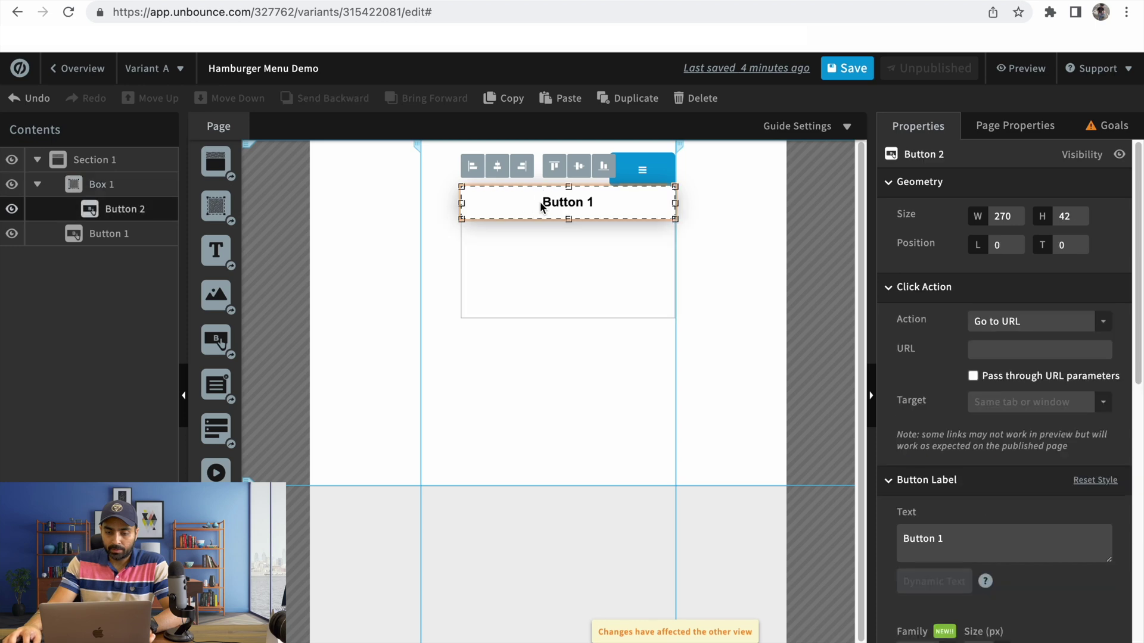
{"action": "left_click", "coordinate": [513, 97]}
{"action": "left_click", "coordinate": [560, 98]}
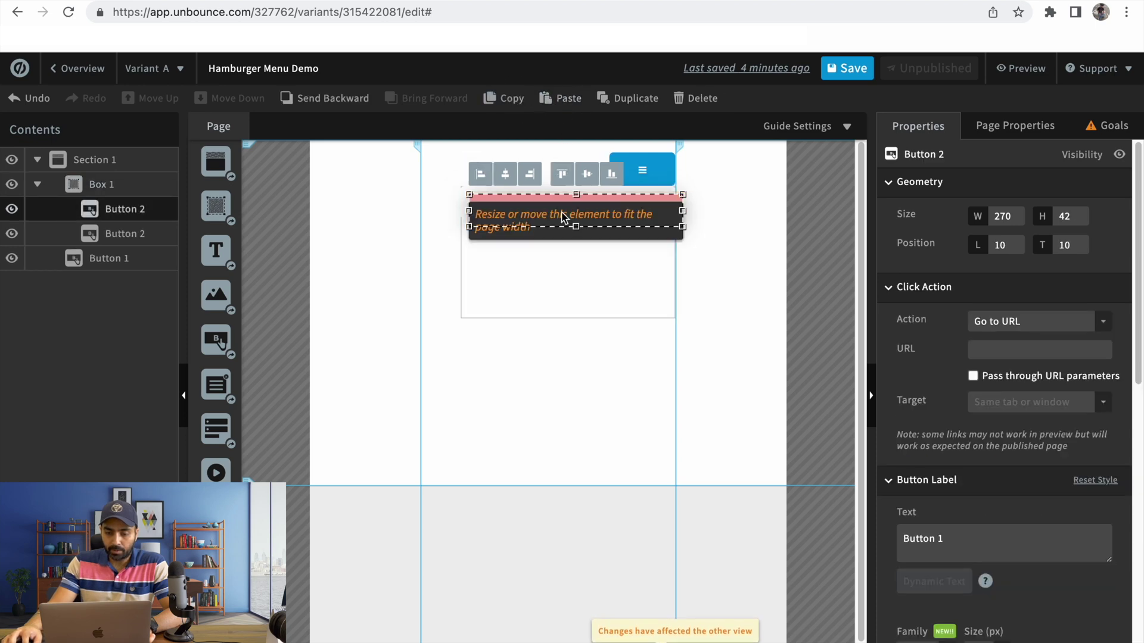
{"action": "left_click_drag", "start_coordinate": [563, 218], "coordinate": [560, 240]}
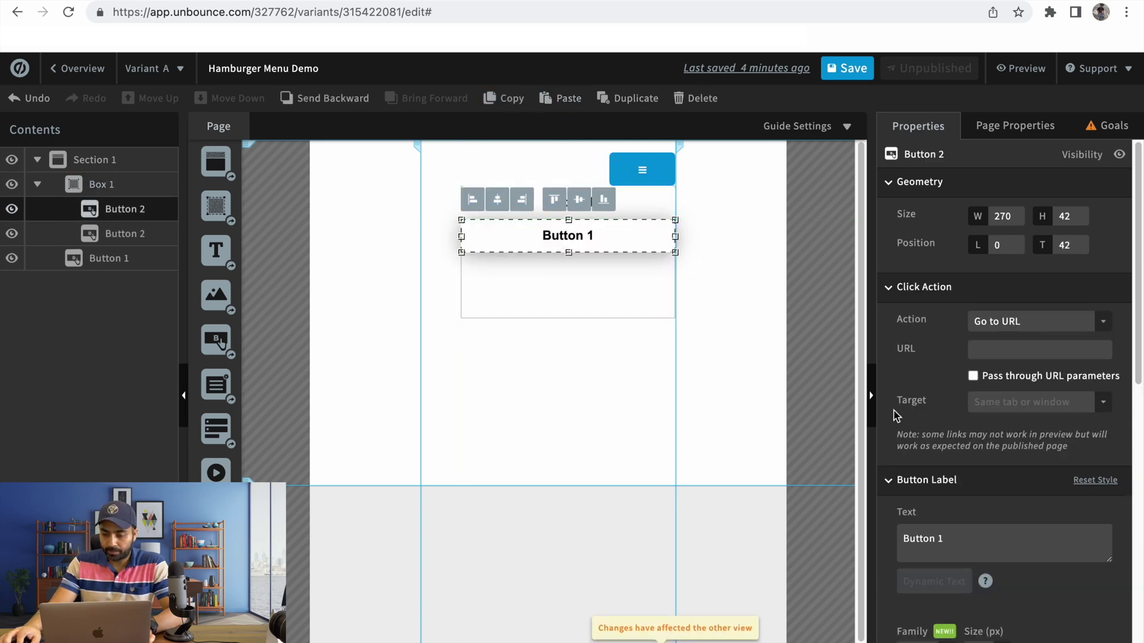
{"action": "left_click", "coordinate": [966, 532]}
{"action": "key", "text": "BackSpace"}
{"action": "type", "text": "2"}
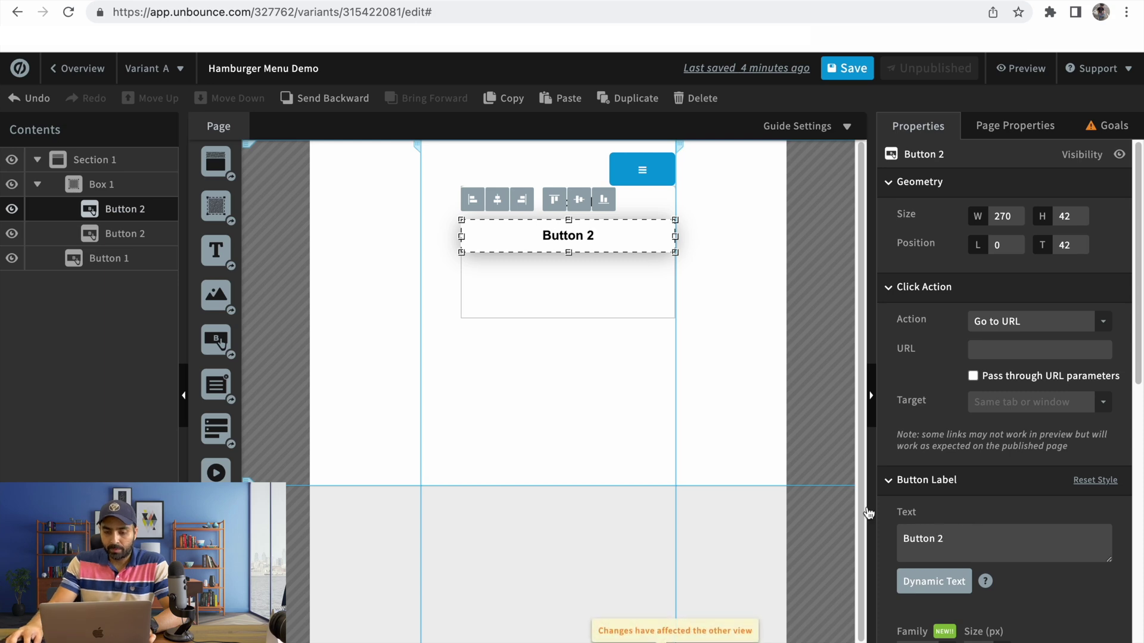
Duplicate Button 2, place it underneath and label it 'Button 3'.
{"action": "left_click", "coordinate": [641, 281]}
{"action": "left_click", "coordinate": [635, 251]}
{"action": "left_click", "coordinate": [511, 105]}
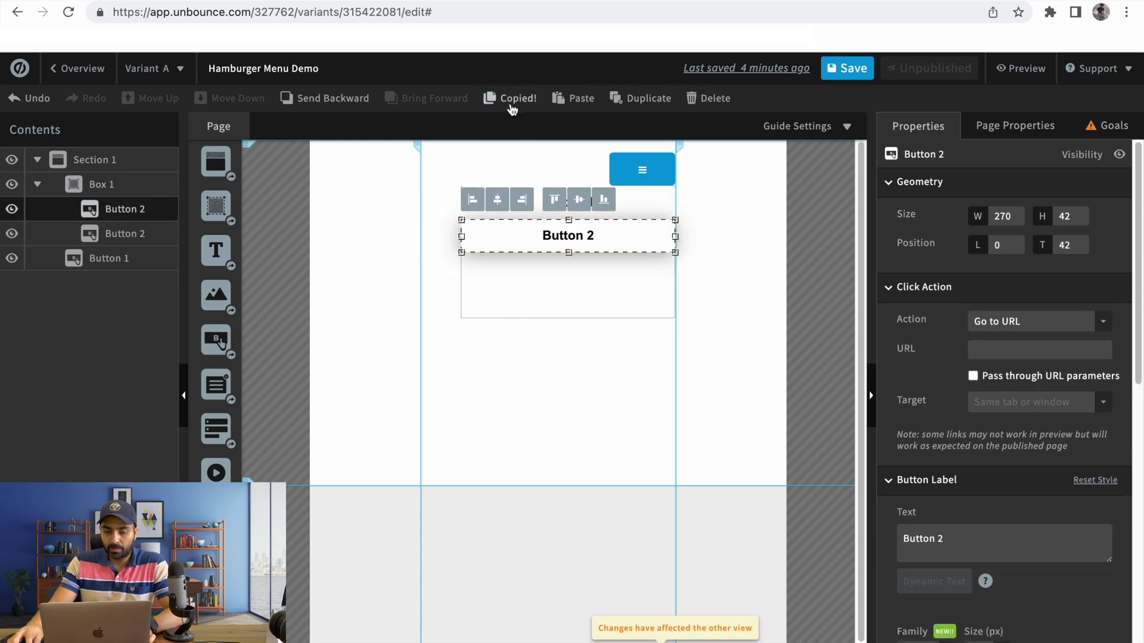
{"action": "left_click", "coordinate": [578, 100]}
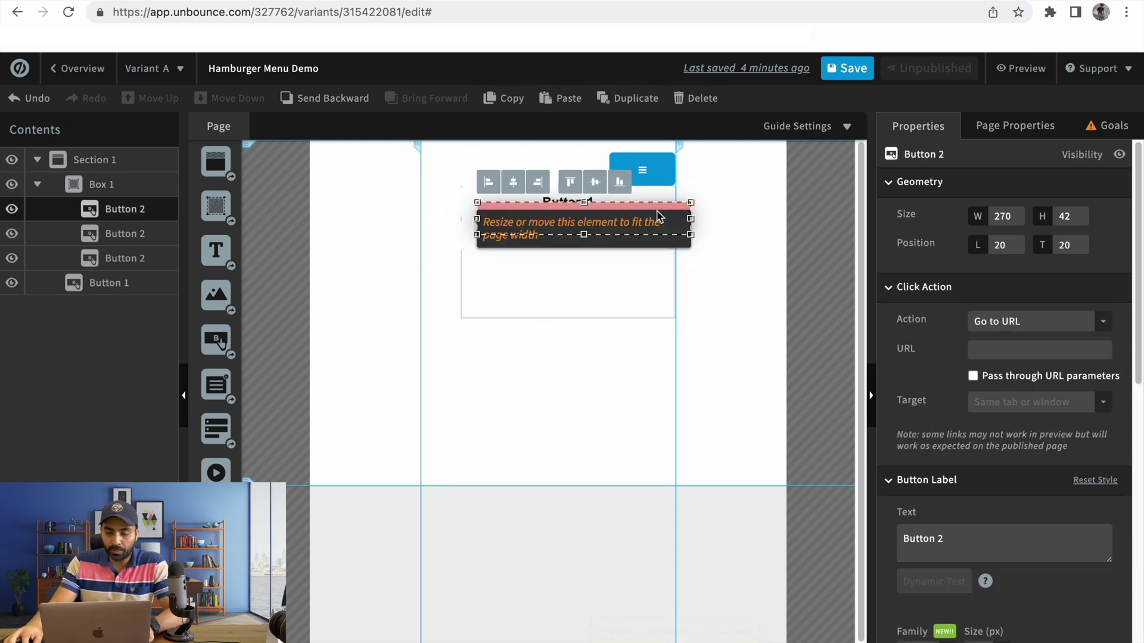
{"action": "left_click_drag", "start_coordinate": [653, 219], "coordinate": [627, 265]}
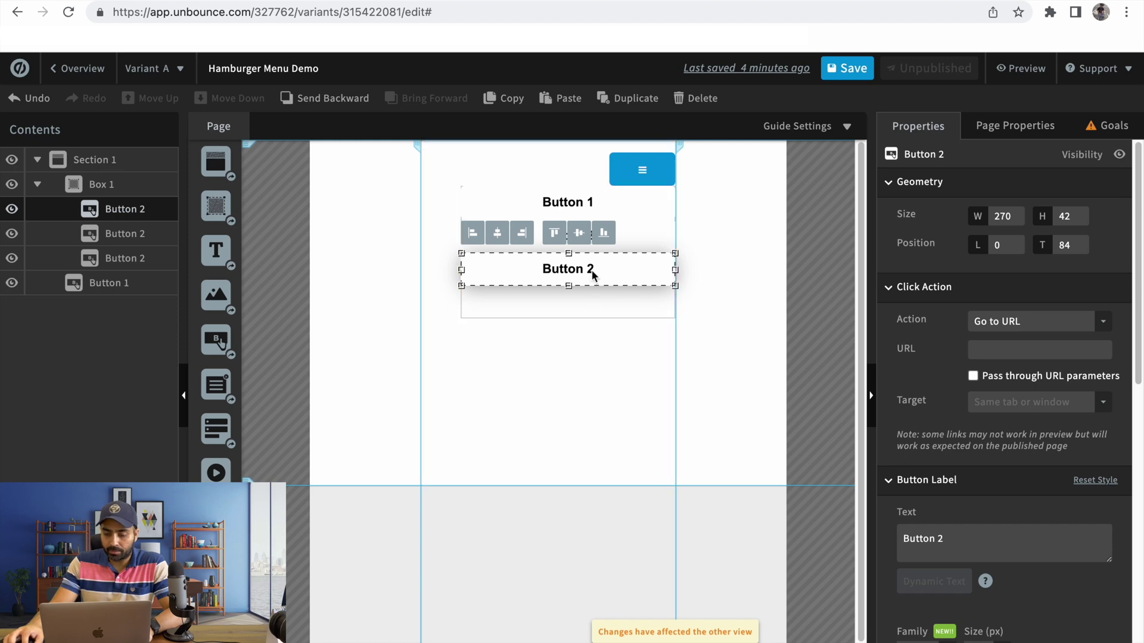
{"action": "left_click", "coordinate": [960, 536]}
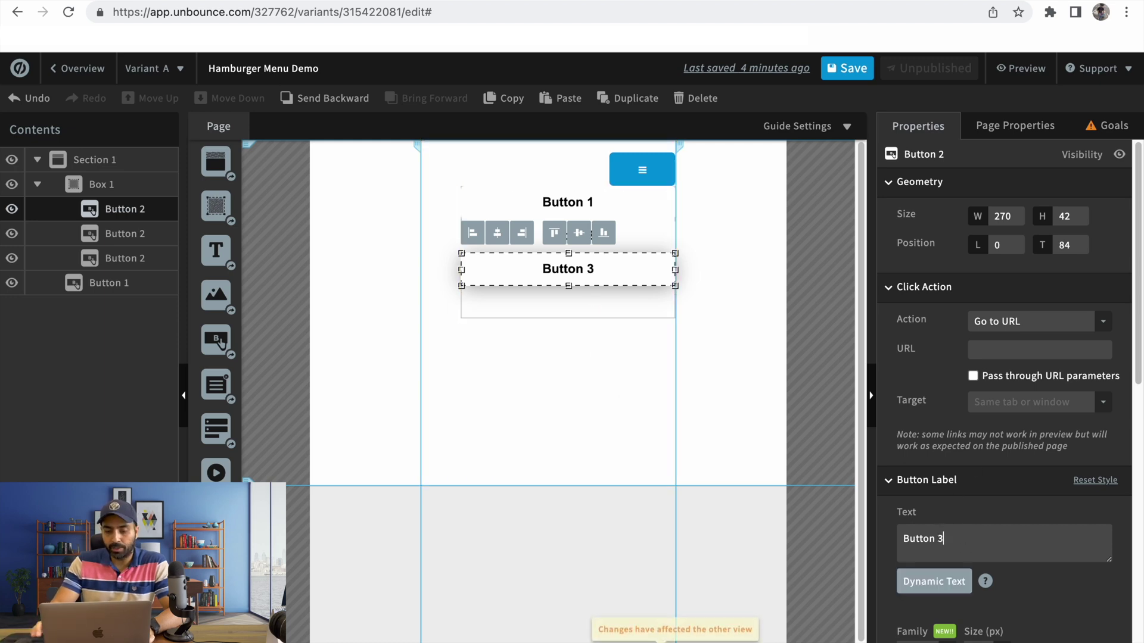
{"action": "key", "text": "Tab"}
Set Box 1's border to None.
{"action": "left_click", "coordinate": [581, 376]}
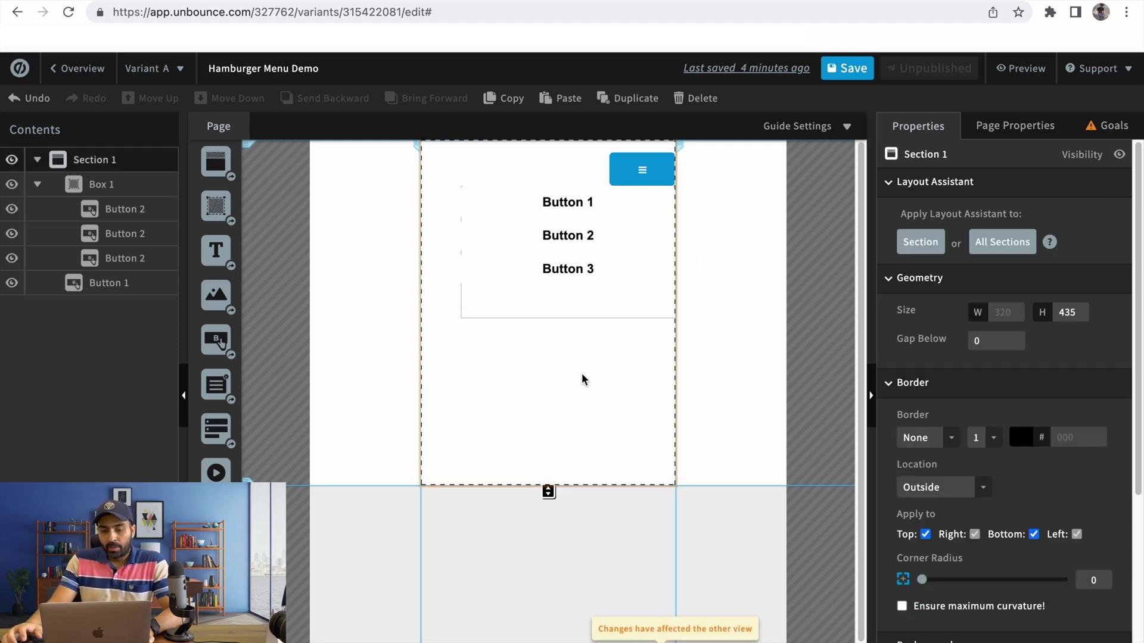
{"action": "left_click", "coordinate": [545, 299]}
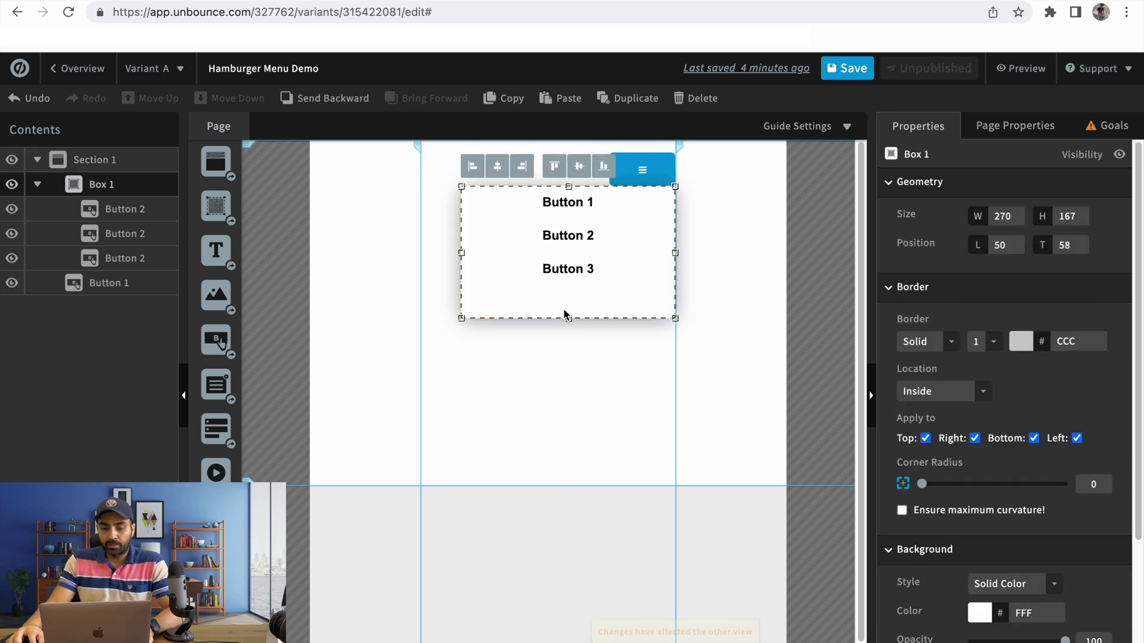
{"action": "left_click", "coordinate": [922, 345]}
{"action": "left_click", "coordinate": [912, 365]}
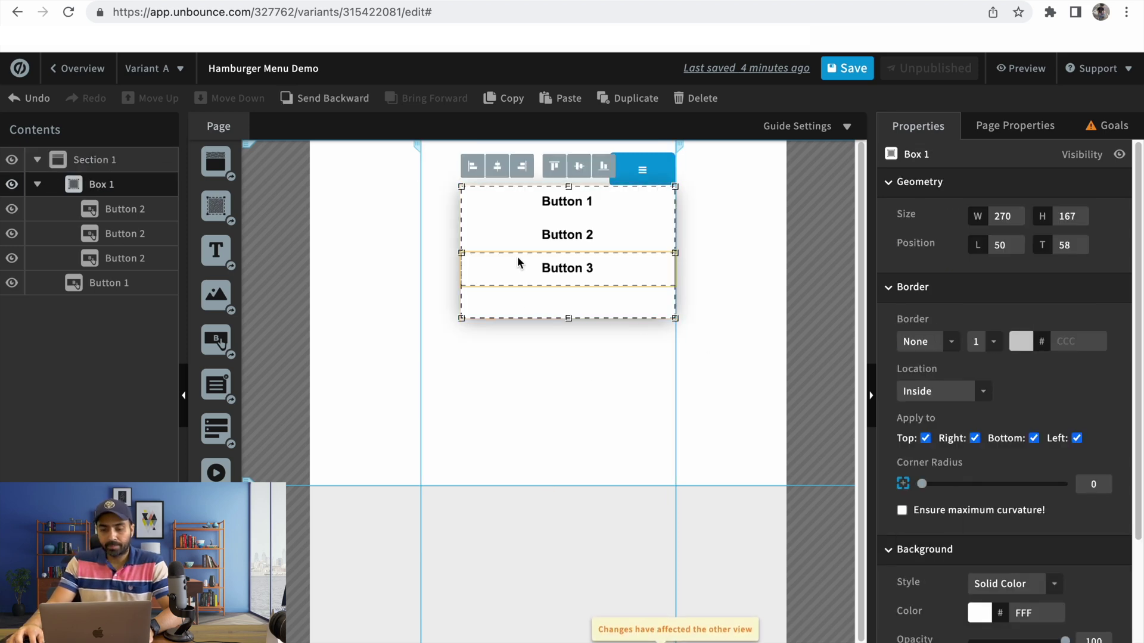
{"action": "left_click", "coordinate": [554, 357]}
Select the top menu button's link field, then bring up the page's JavaScript list.
{"action": "left_click", "coordinate": [581, 293]}
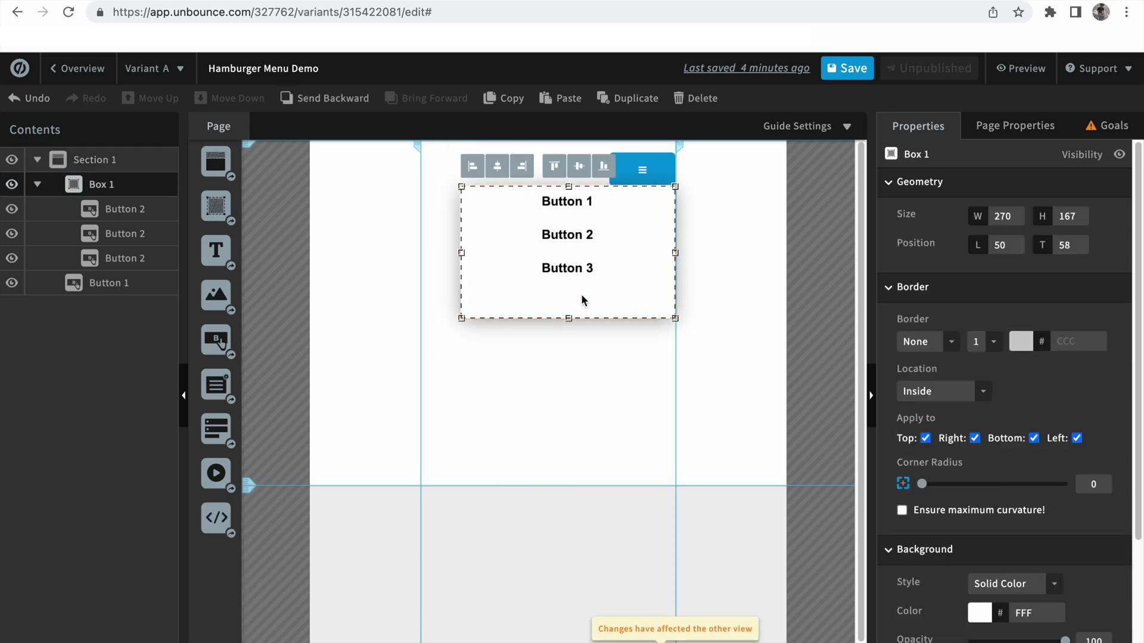
{"action": "left_click", "coordinate": [567, 203]}
{"action": "left_click", "coordinate": [1017, 346]}
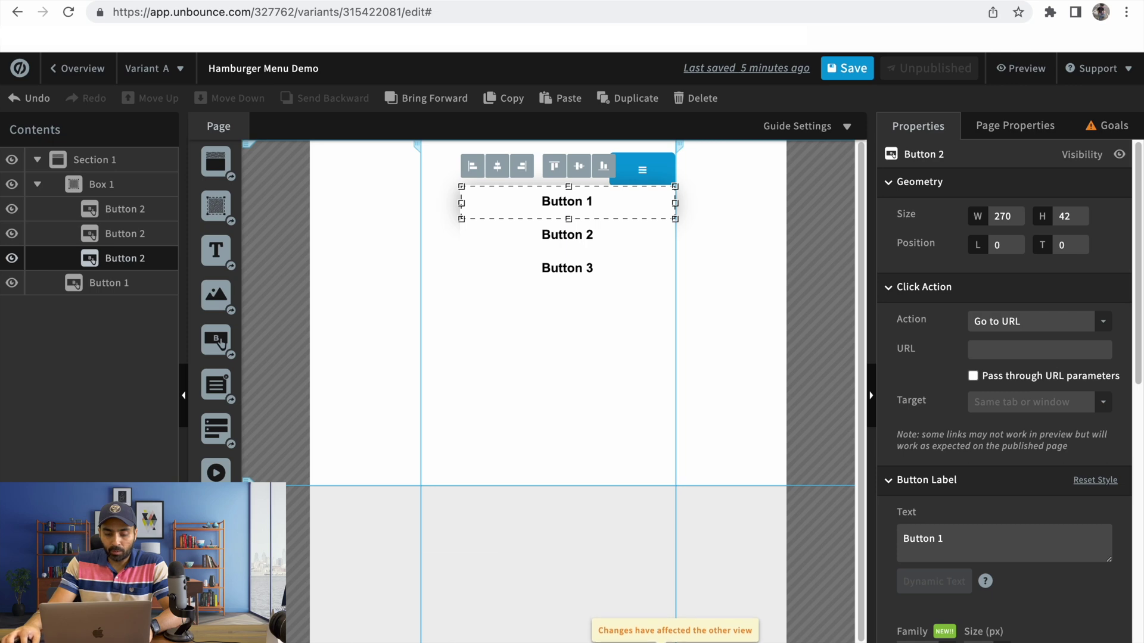
{"action": "left_click_drag", "start_coordinate": [216, 518], "coordinate": [381, 563]}
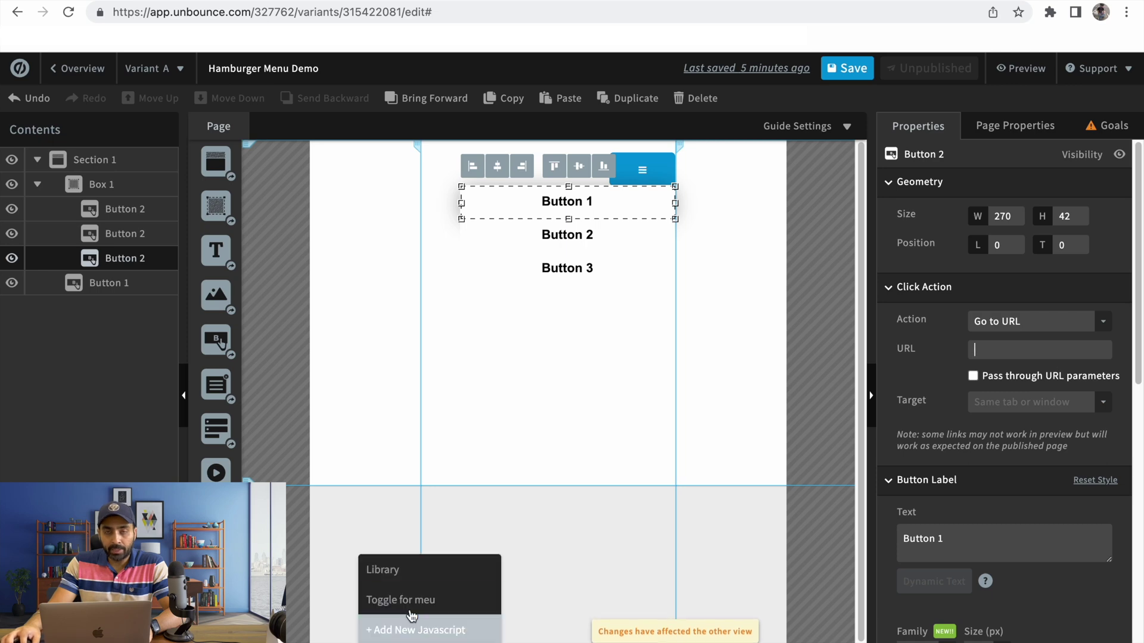
Review the Library jQuery script and the 'Toggle for meu' slideToggle code in Manage Scripts.
{"action": "left_click", "coordinate": [400, 572]}
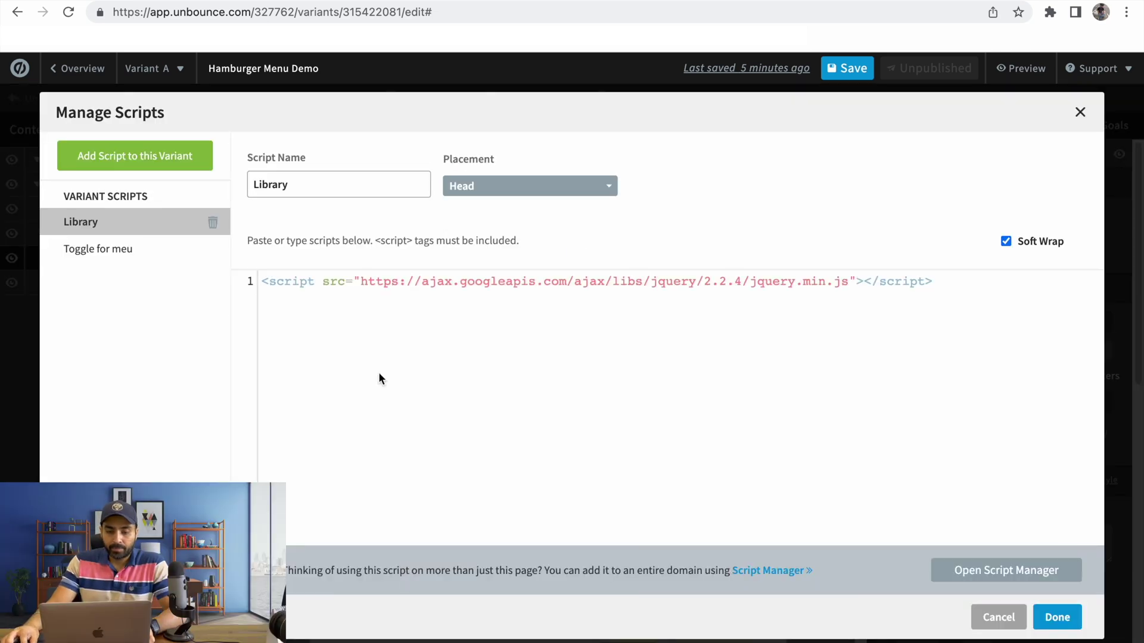
{"action": "triple_click", "coordinate": [350, 284]}
{"action": "left_click", "coordinate": [349, 284]}
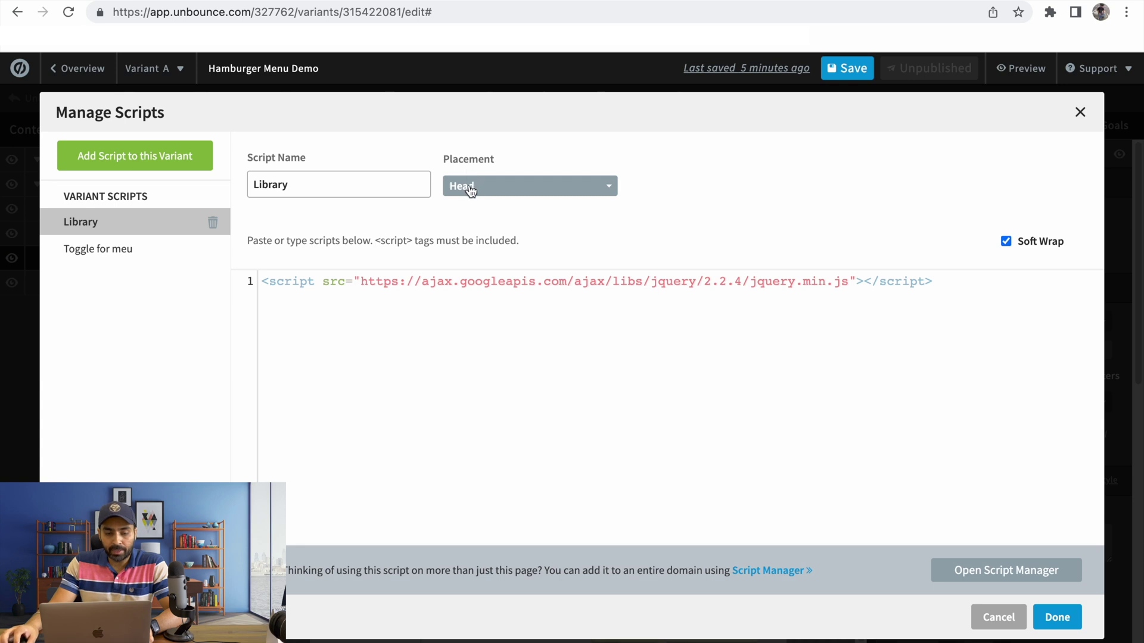
{"action": "left_click", "coordinate": [90, 248]}
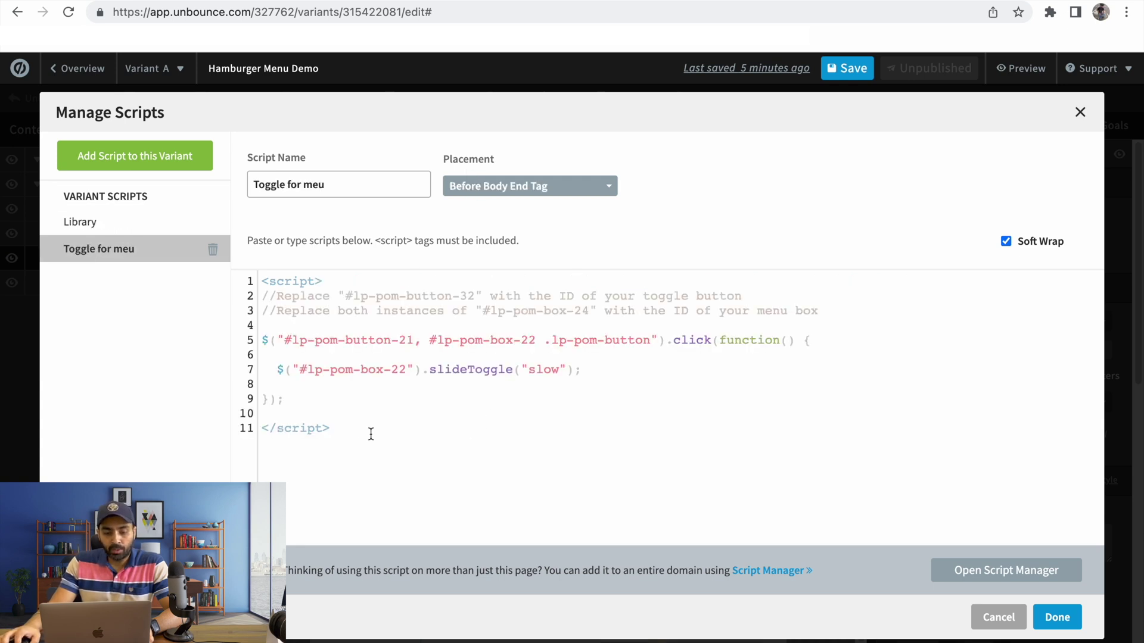
{"action": "left_click_drag", "start_coordinate": [329, 410], "coordinate": [248, 276]}
{"action": "left_click", "coordinate": [455, 374]}
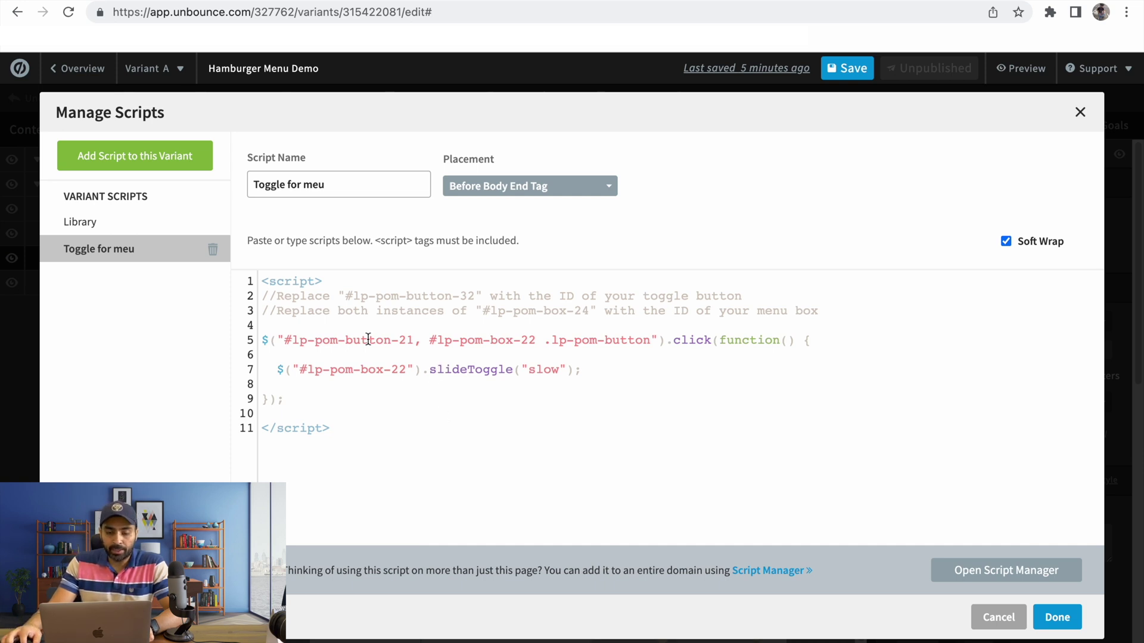
Copy the hamburger button's element ID, lp-pom-button-31, from Element Metadata.
{"action": "left_click", "coordinate": [1080, 112]}
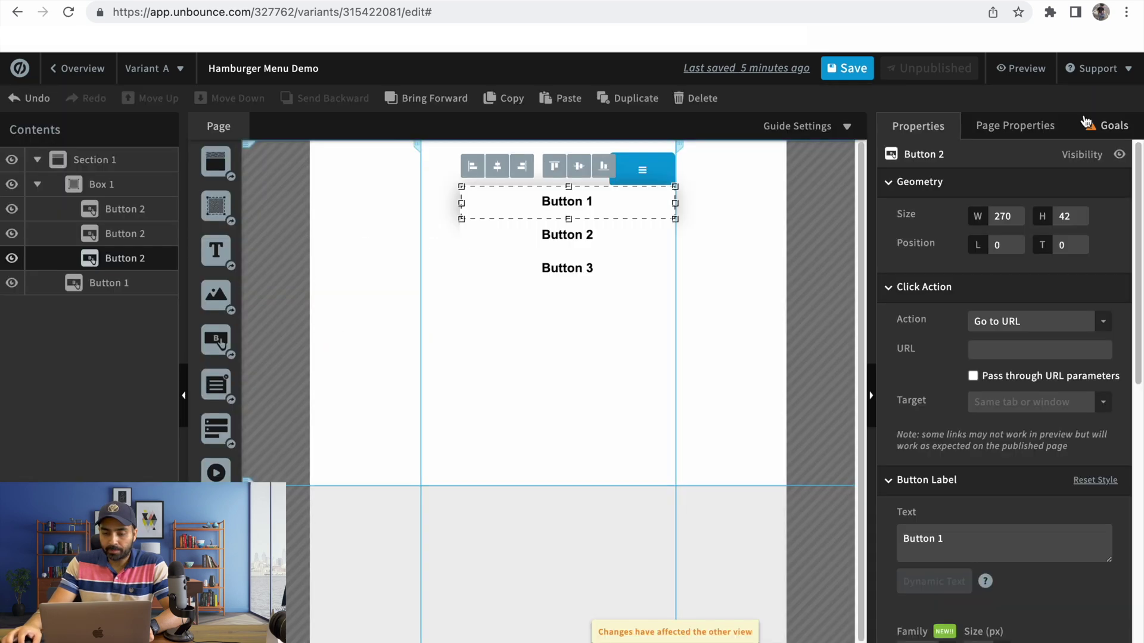
{"action": "left_click", "coordinate": [661, 171]}
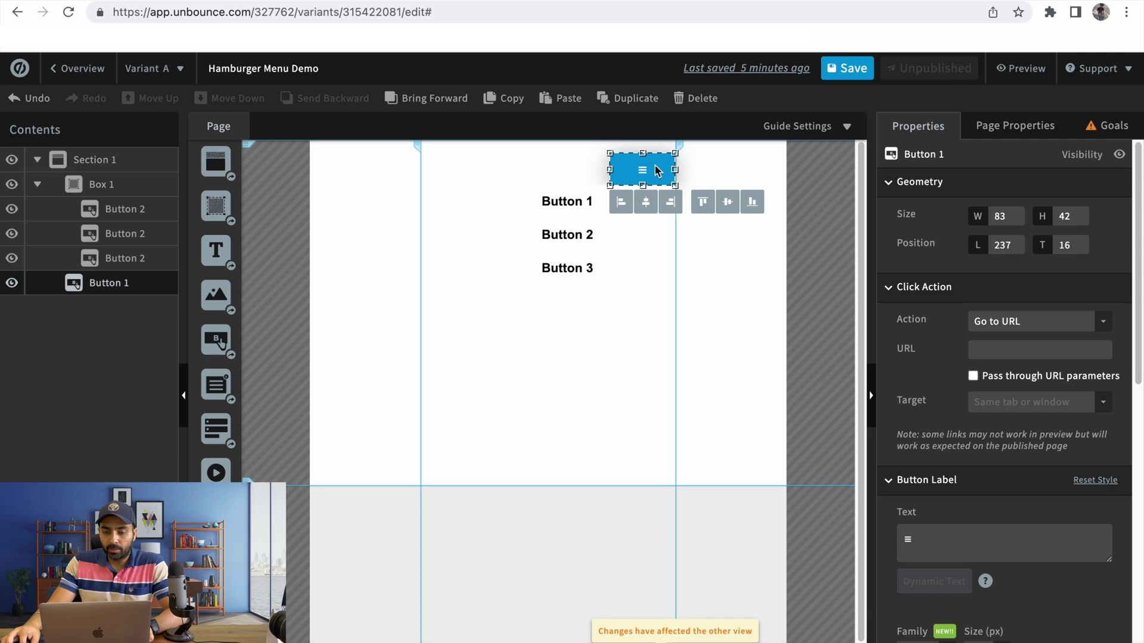
{"action": "scroll", "coordinate": [1042, 494], "scroll_direction": "down", "scroll_amount": 10}
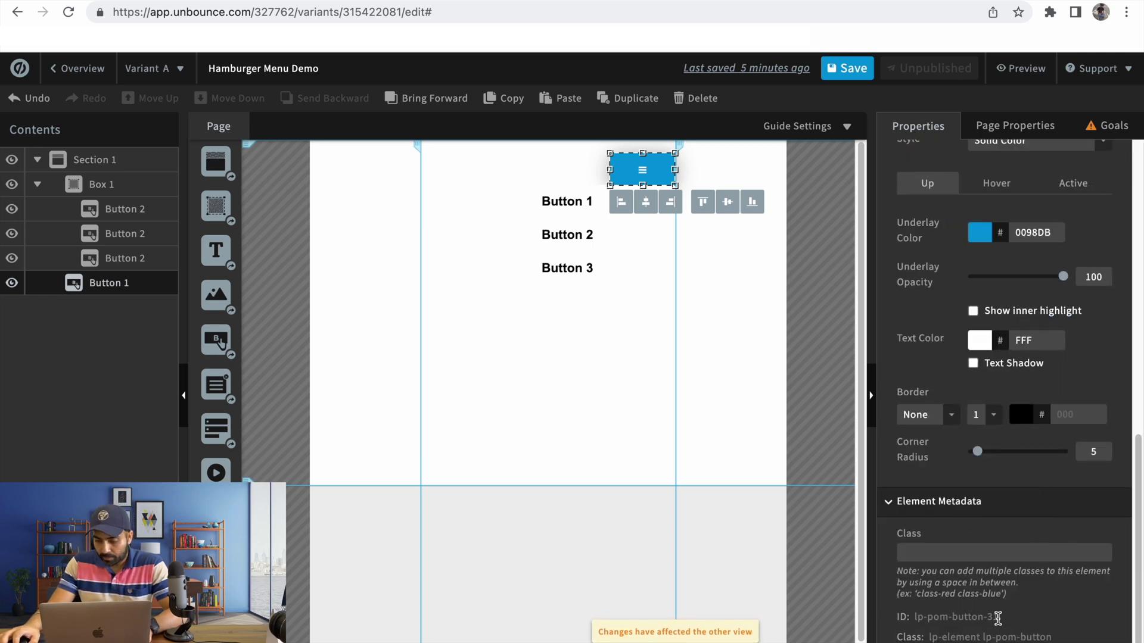
{"action": "left_click_drag", "start_coordinate": [998, 619], "coordinate": [918, 621]}
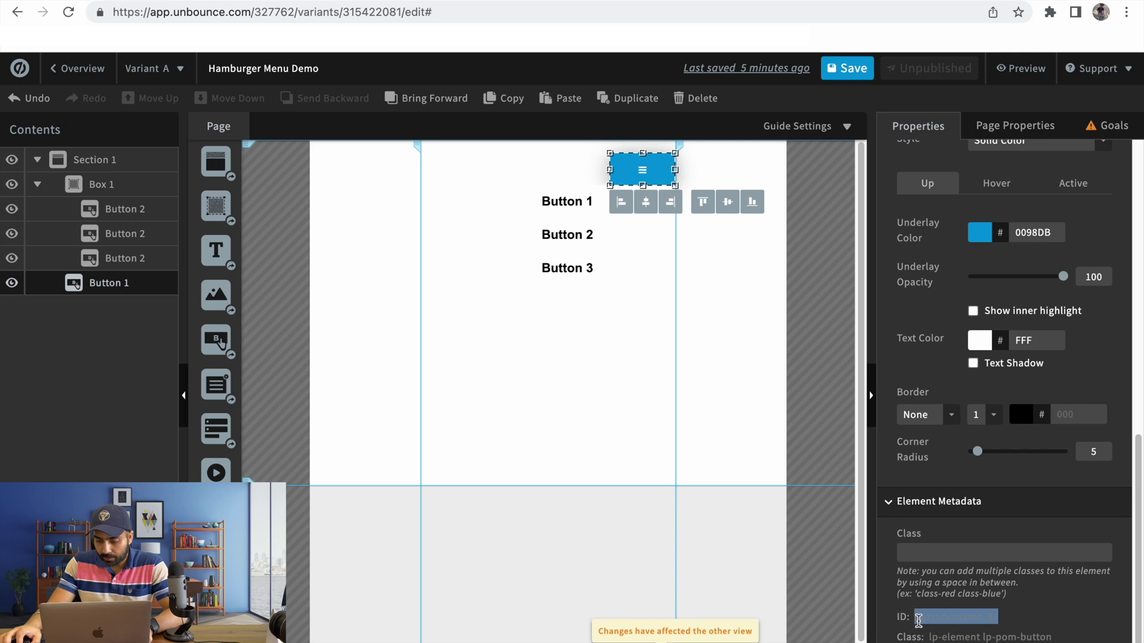
{"action": "key", "text": "super+c"}
Paste lp-pom-button-31 over lp-pom-button-21 in the 'Toggle for meu' click selector.
{"action": "left_click", "coordinate": [411, 641]}
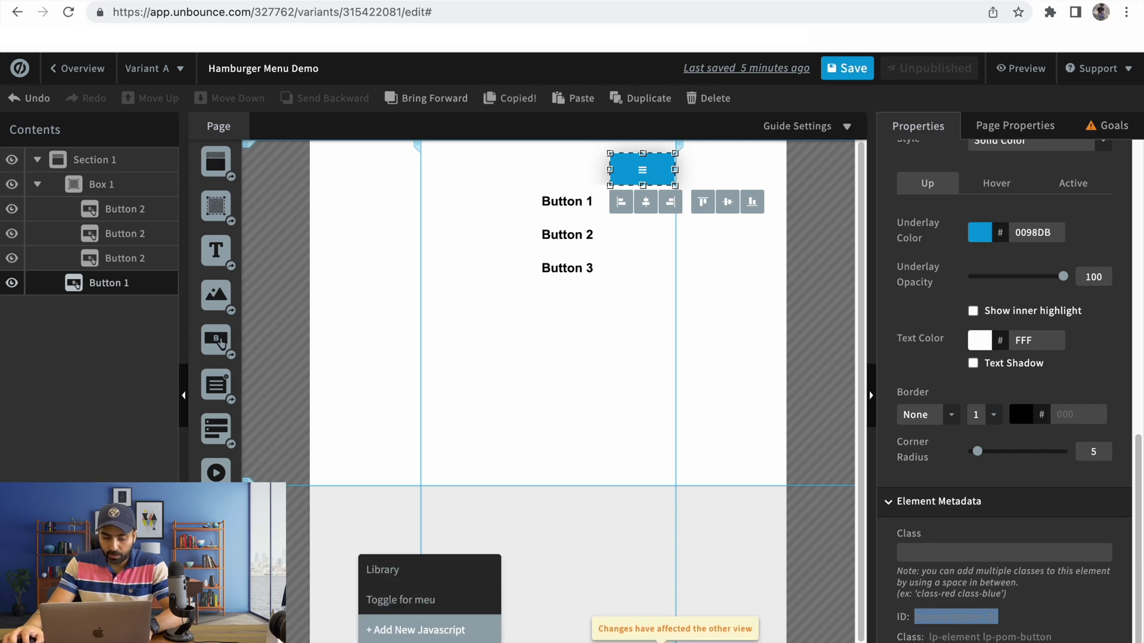
{"action": "left_click", "coordinate": [415, 598]}
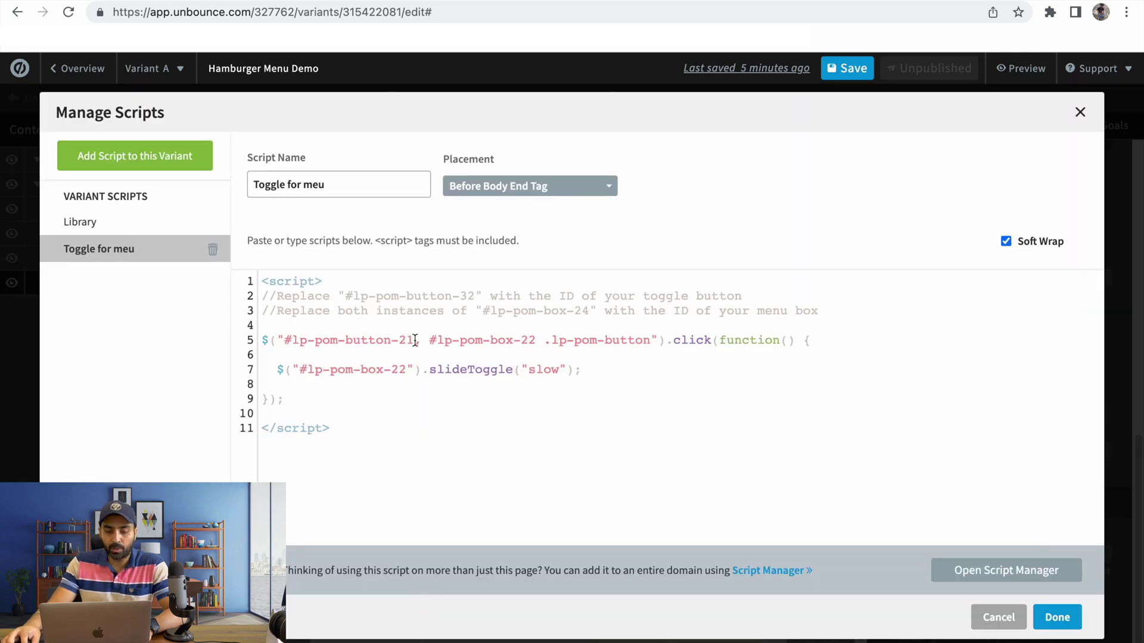
{"action": "left_click_drag", "start_coordinate": [400, 342], "coordinate": [293, 344]}
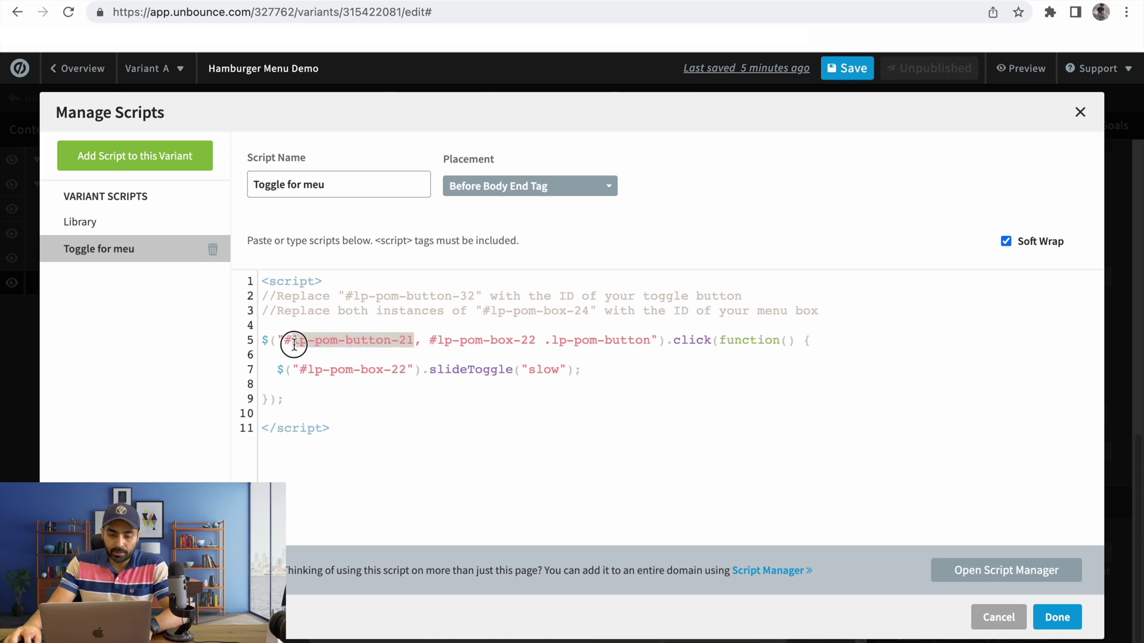
{"action": "key", "text": "super+v"}
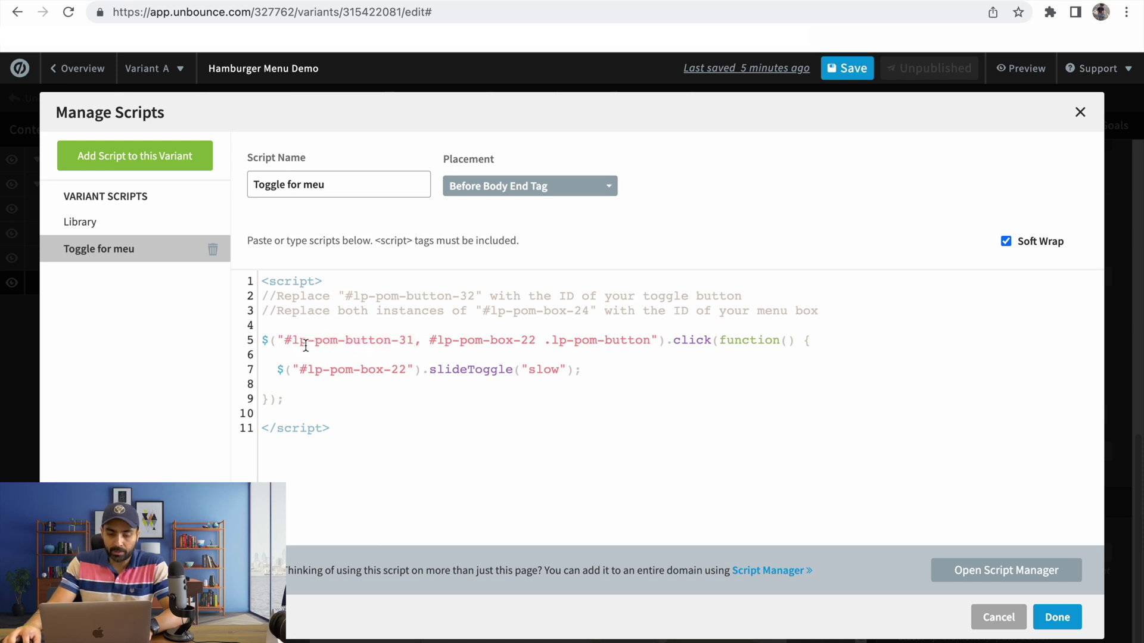
{"action": "left_click_drag", "start_coordinate": [291, 343], "coordinate": [410, 341]}
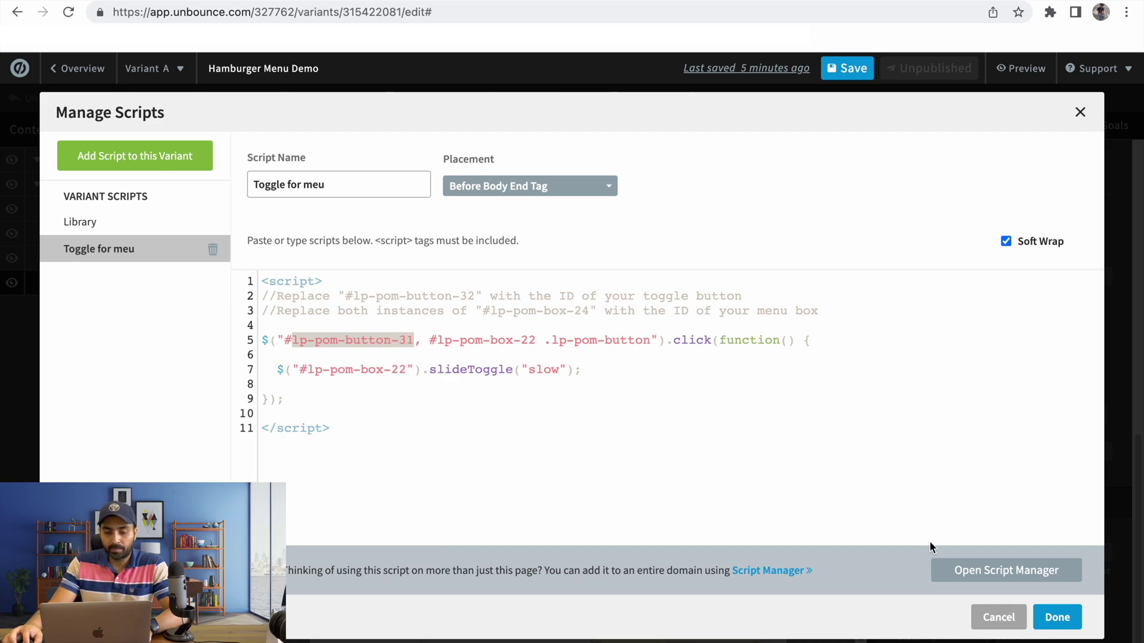
{"action": "left_click", "coordinate": [1057, 617]}
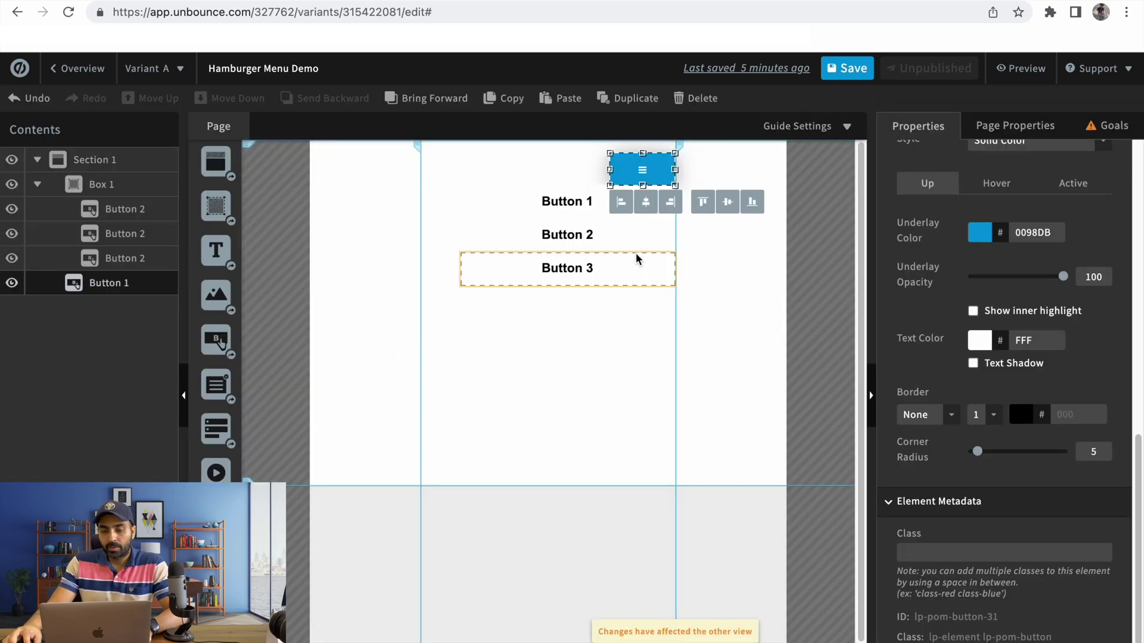
Copy Box 1's element ID, lp-pom-box-32.
{"action": "left_click", "coordinate": [651, 316]}
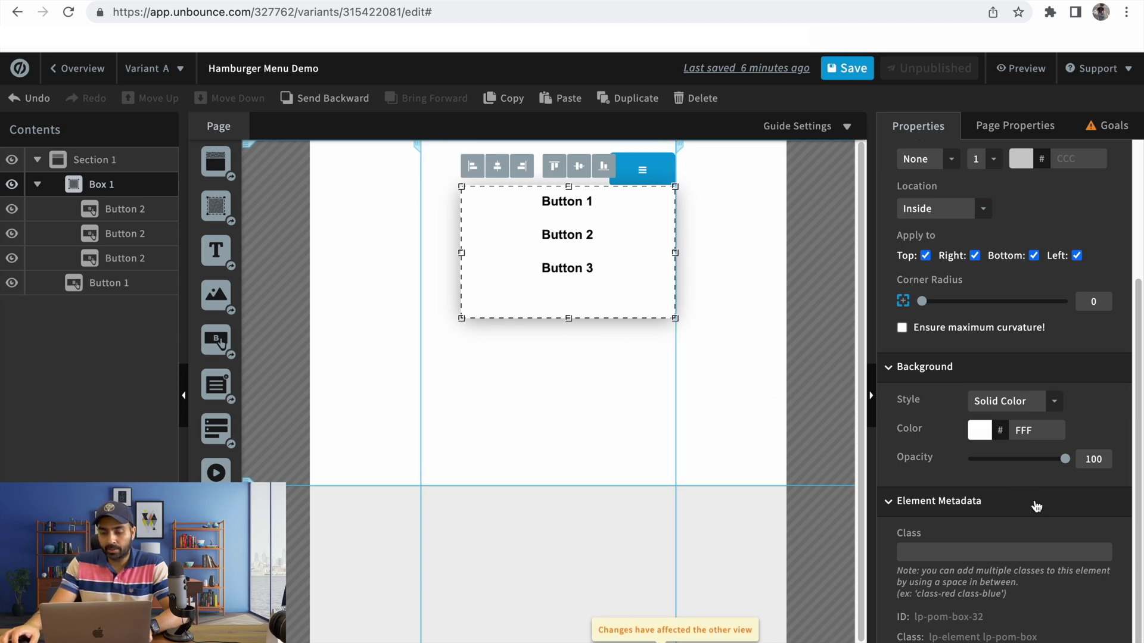
{"action": "left_click_drag", "start_coordinate": [983, 617], "coordinate": [907, 616]}
{"action": "key", "text": "super+c"}
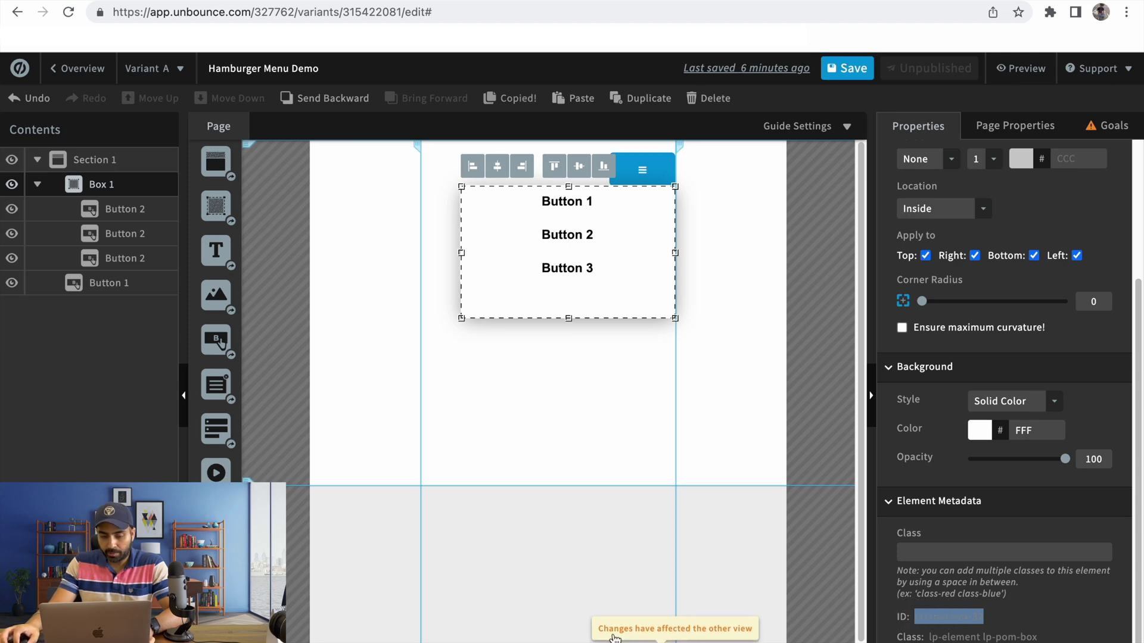
Replace #lp-pom-box-22 with #lp-pom-box-32 in the toggle script's click selector.
{"action": "left_click", "coordinate": [429, 640]}
{"action": "left_click", "coordinate": [446, 612]}
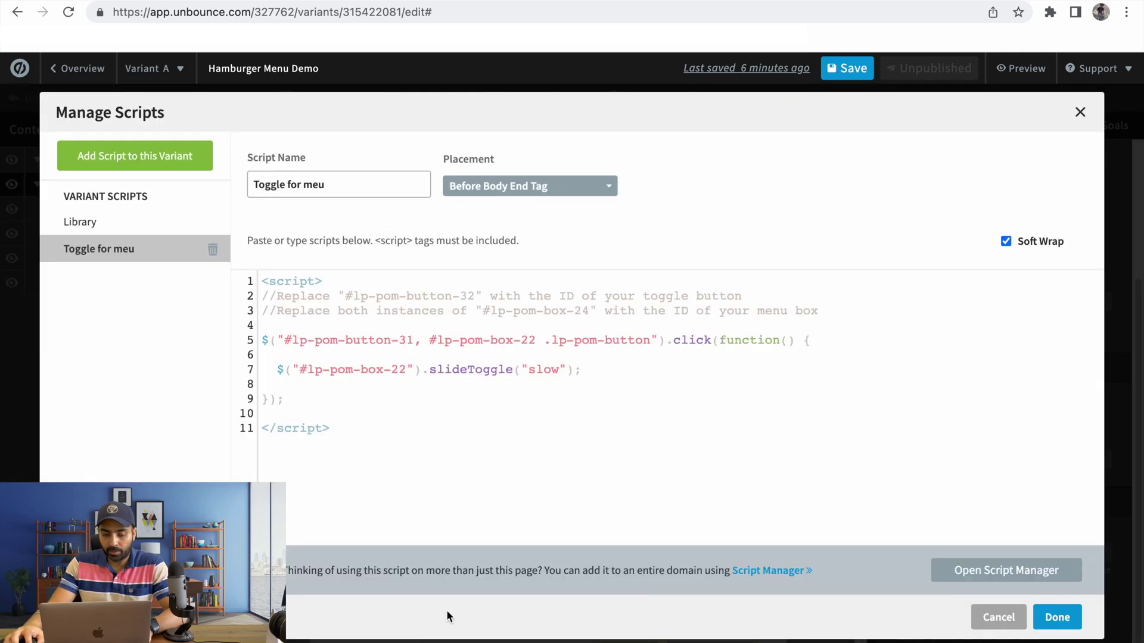
{"action": "left_click_drag", "start_coordinate": [535, 347], "coordinate": [432, 345]}
{"action": "key", "text": "super+v"}
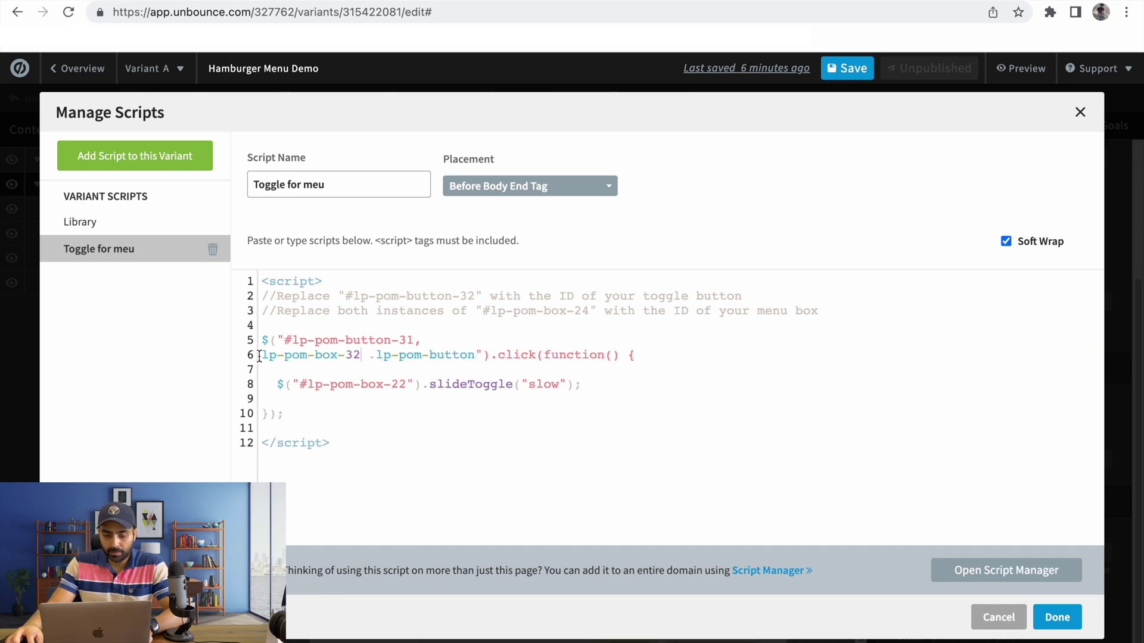
{"action": "key", "text": "super+z"}
{"action": "left_click", "coordinate": [440, 340]}
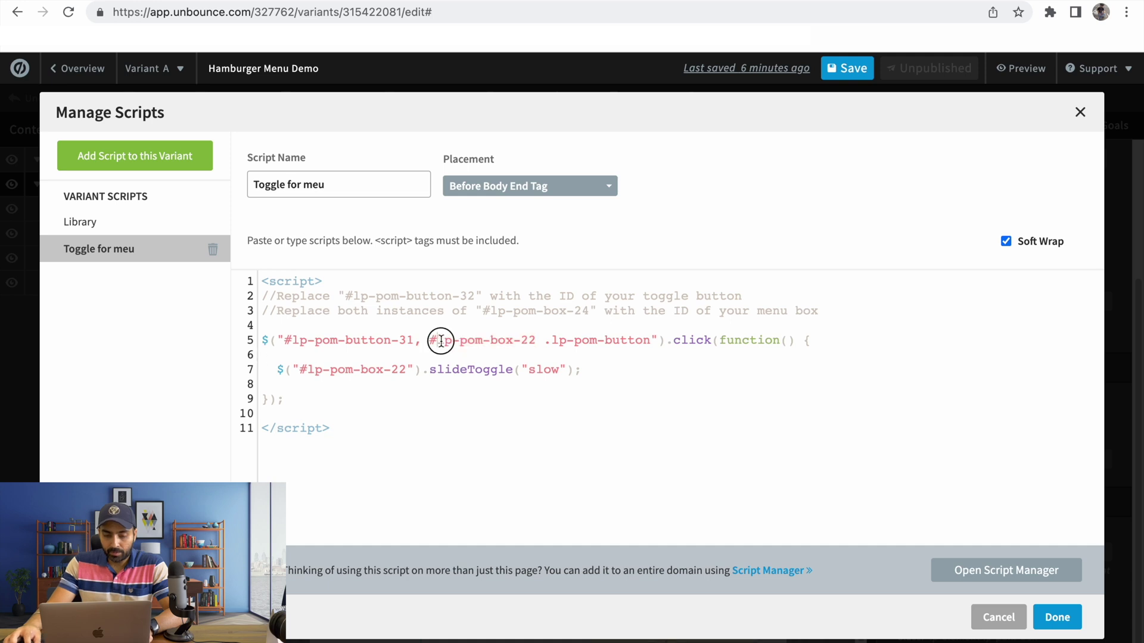
{"action": "left_click_drag", "start_coordinate": [440, 341], "coordinate": [532, 341]}
{"action": "key", "text": "super+v"}
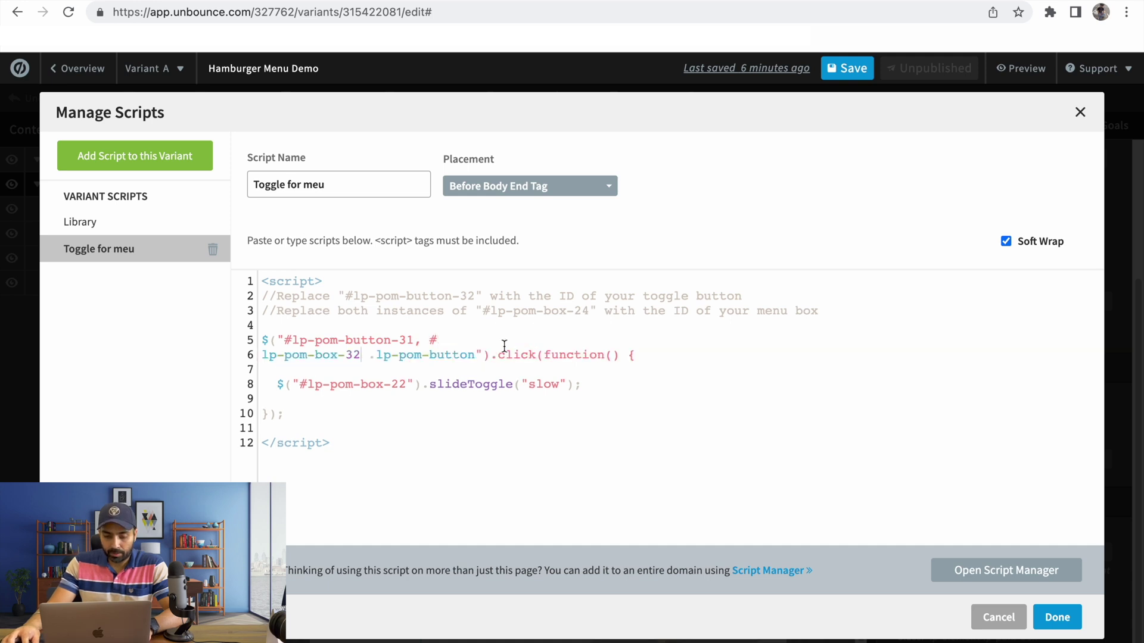
{"action": "left_click", "coordinate": [263, 356]}
{"action": "key", "text": "BackSpace"}
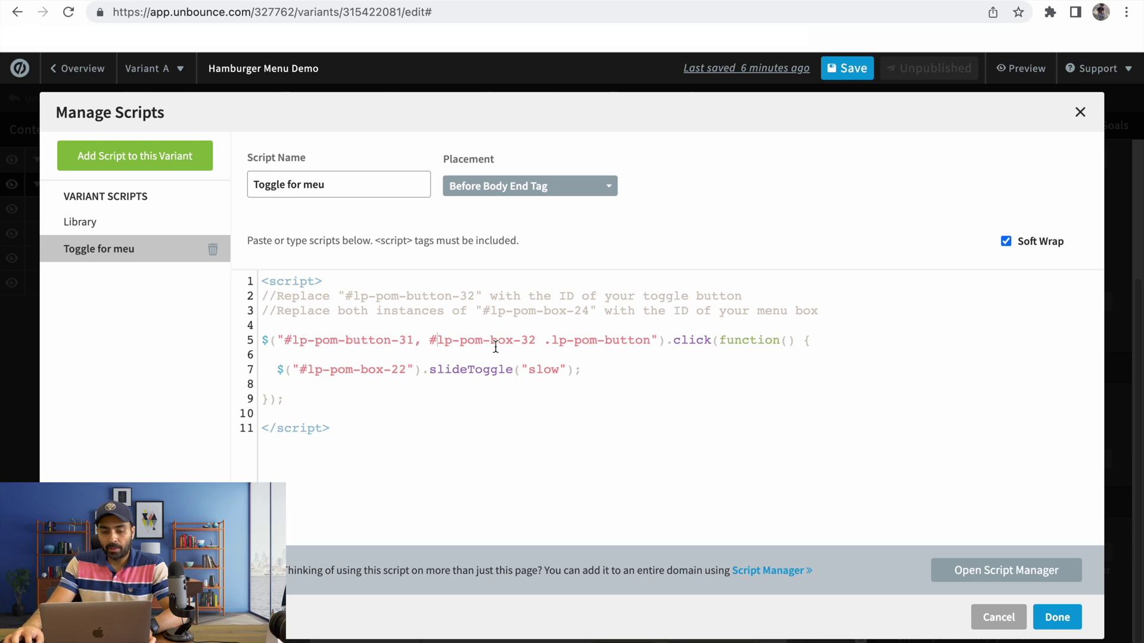
Point the slideToggle line at #lp-pom-box-32 as well.
{"action": "left_click_drag", "start_coordinate": [535, 341], "coordinate": [298, 369]}
{"action": "key", "text": "ctrl+v"}
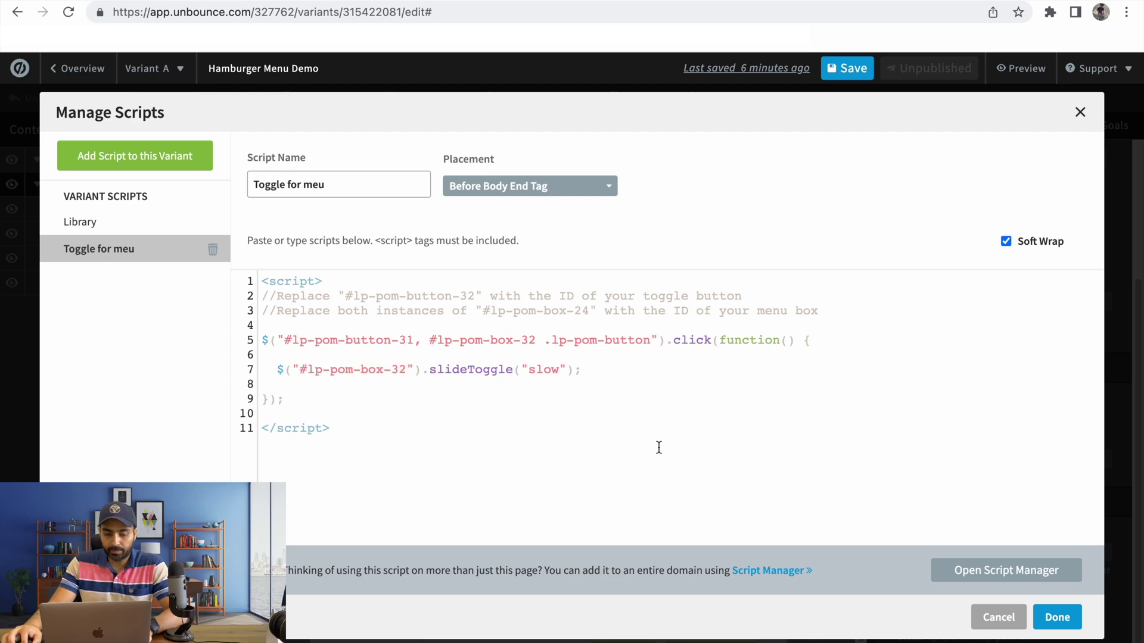
{"action": "left_click", "coordinate": [1058, 620]}
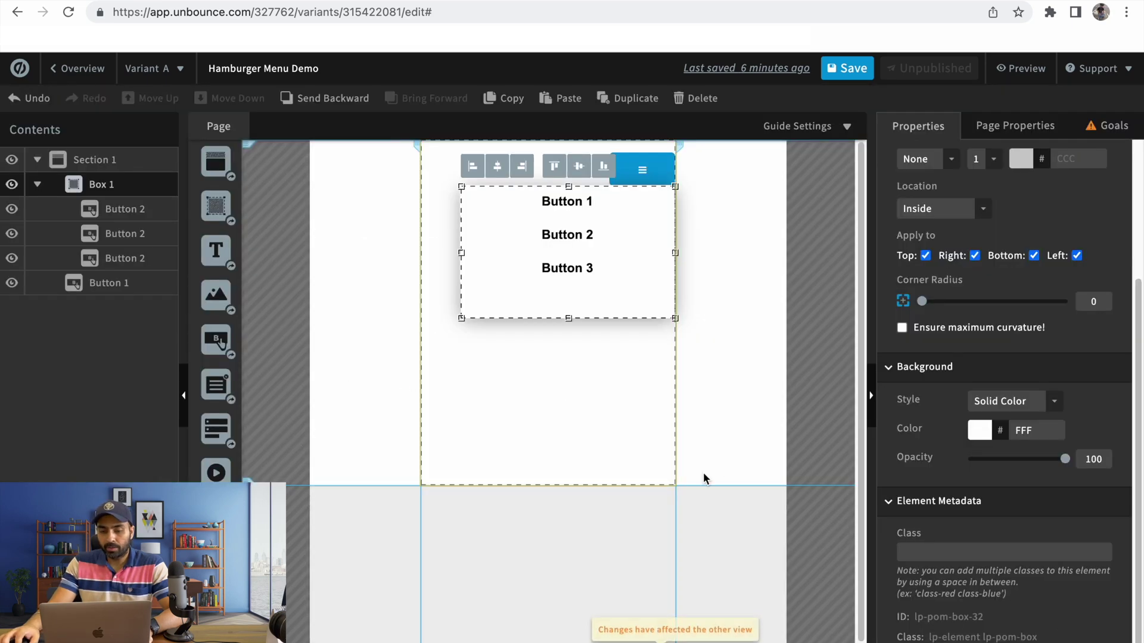
In Stylesheet 1, replace #lp-pom-box-22 with #lp-pom-box-32 on line 4.
{"action": "left_click", "coordinate": [536, 641]}
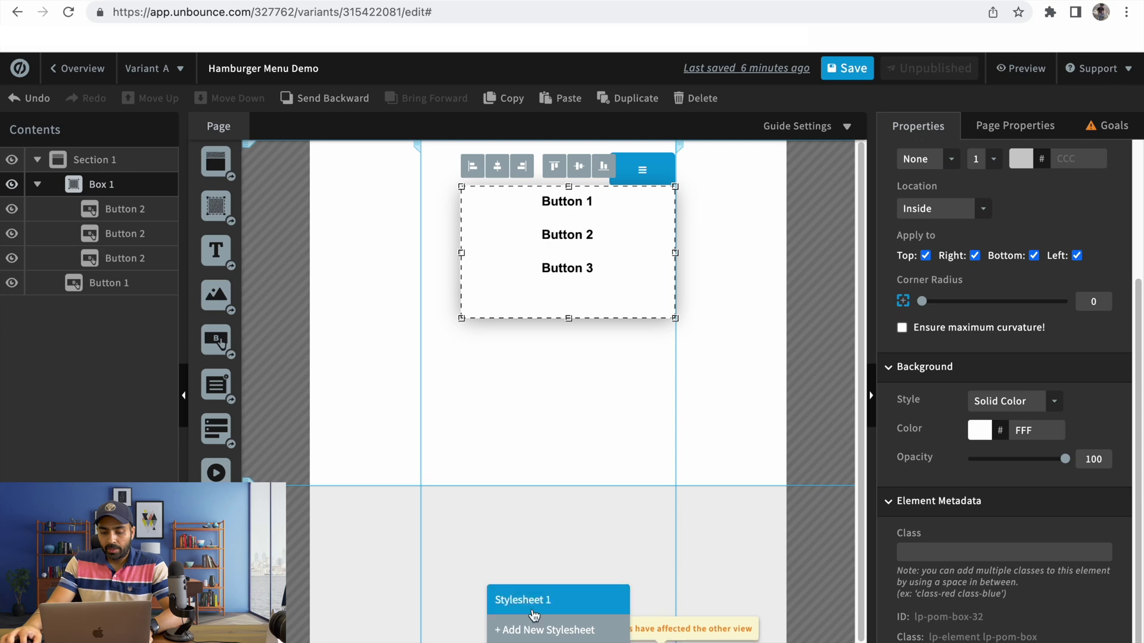
{"action": "left_click", "coordinate": [530, 599]}
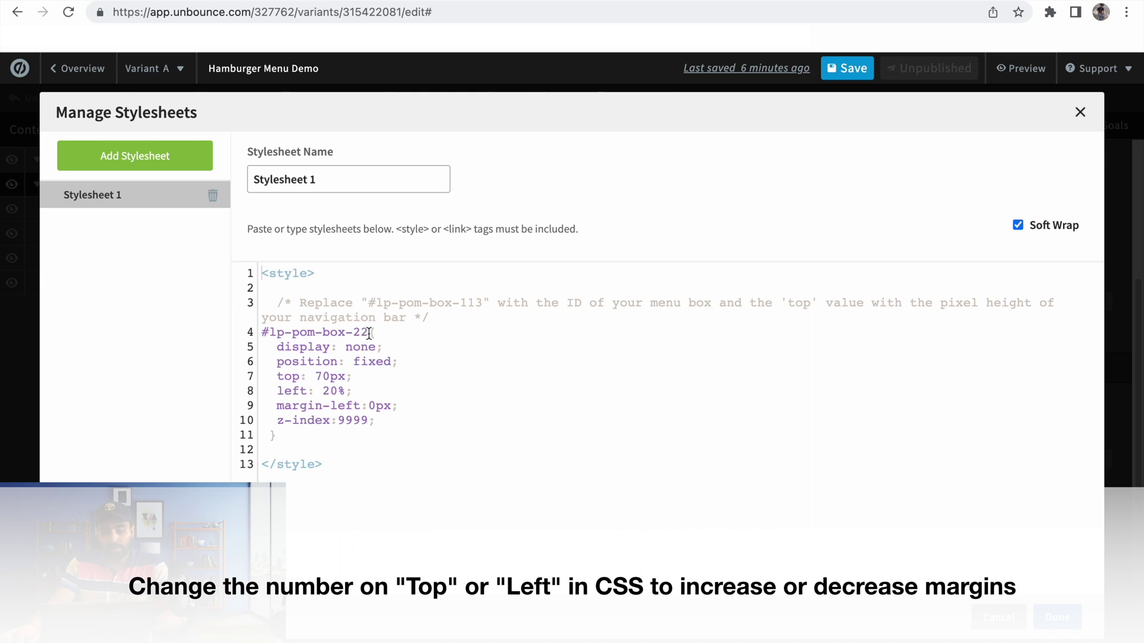
{"action": "left_click_drag", "start_coordinate": [369, 333], "coordinate": [261, 332]}
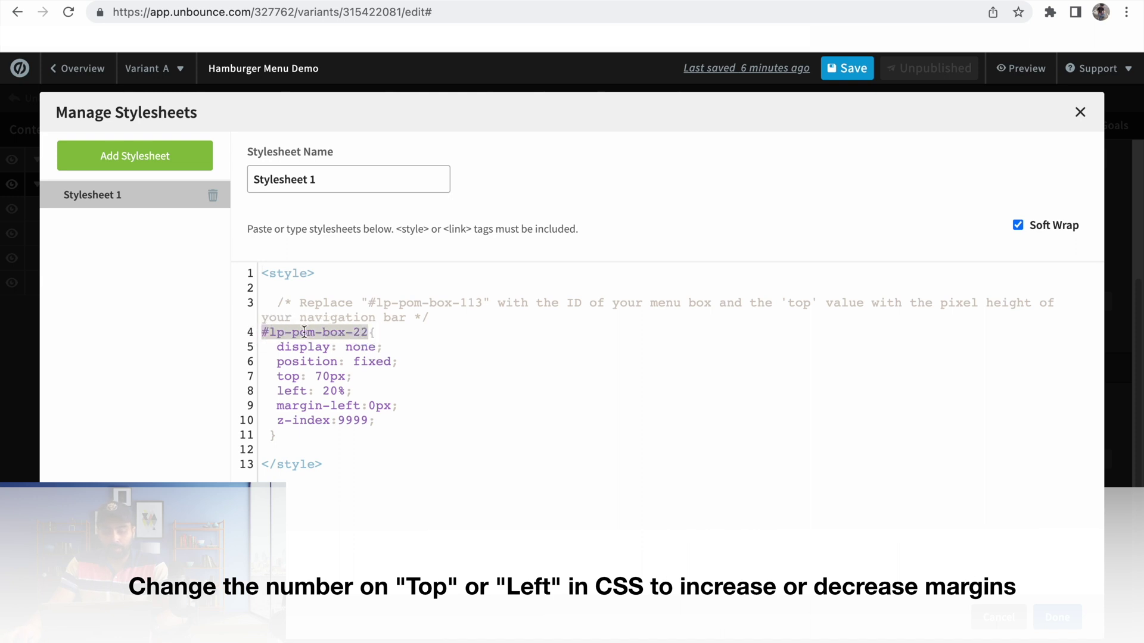
{"action": "key", "text": "super+v"}
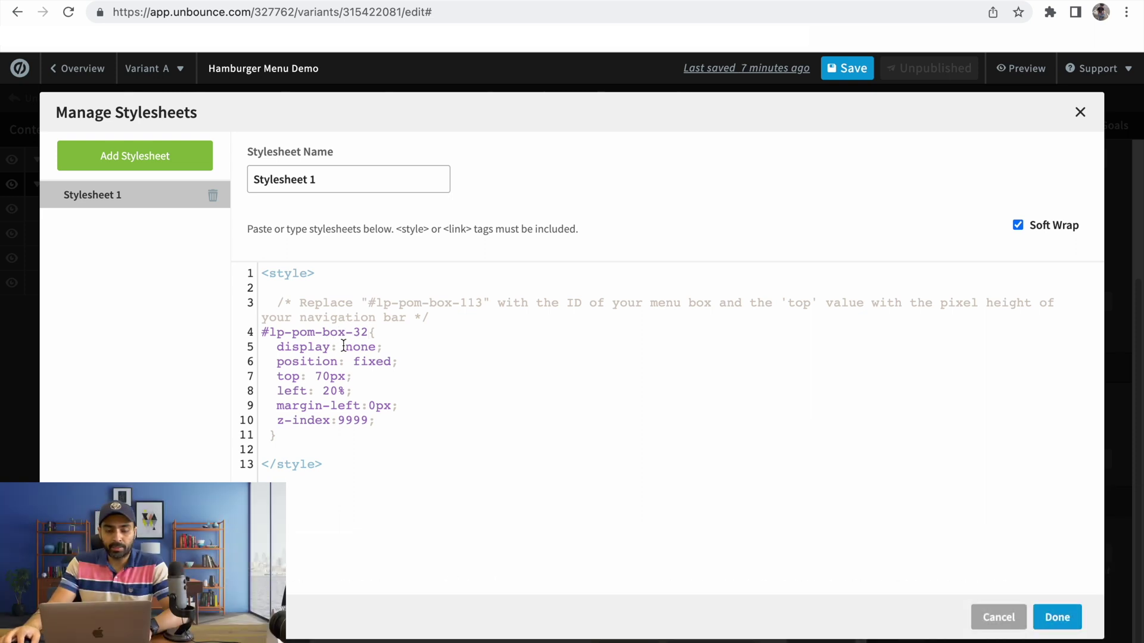
{"action": "left_click", "coordinate": [1057, 617]}
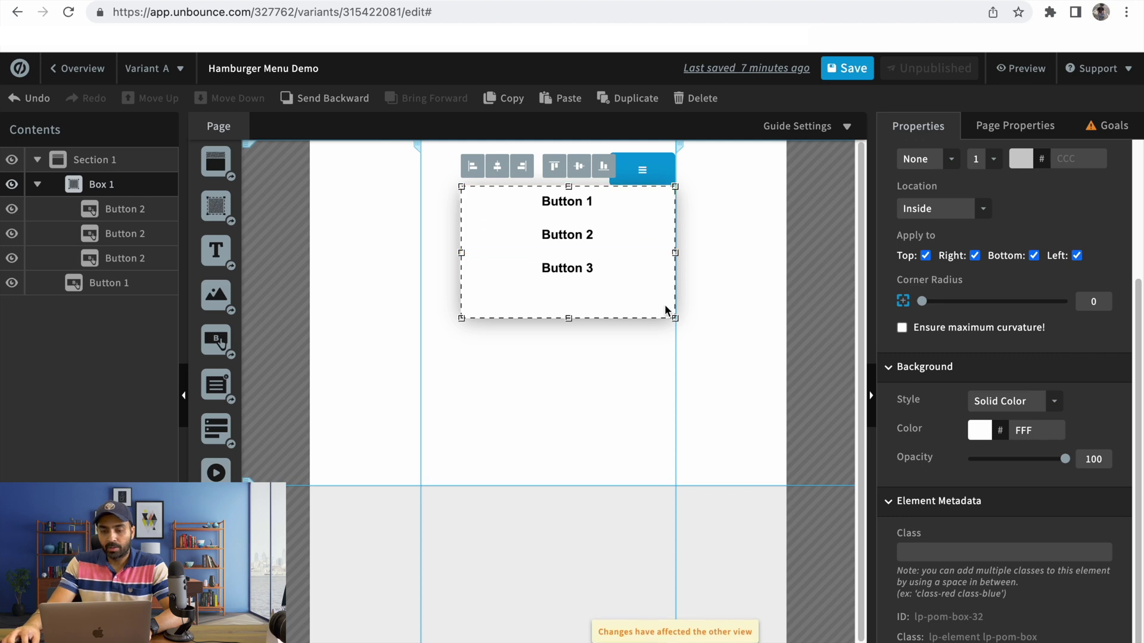
Move Box 1 to sit right of the hamburger button, past the page edge, and save the page.
{"action": "left_click_drag", "start_coordinate": [667, 309], "coordinate": [870, 308]}
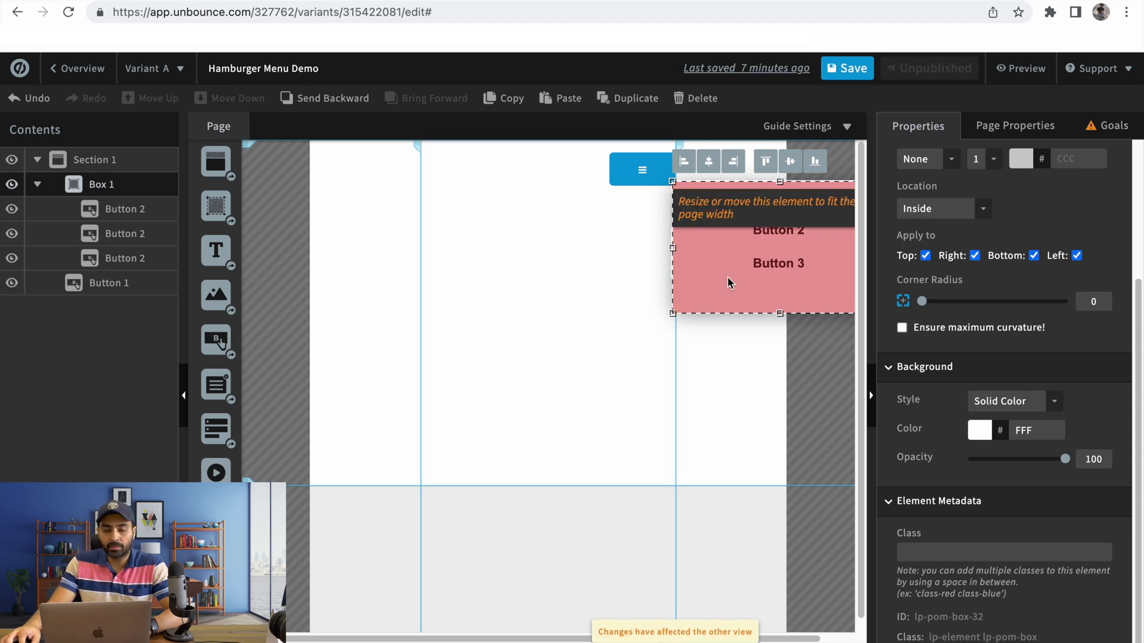
{"action": "left_click", "coordinate": [845, 69]}
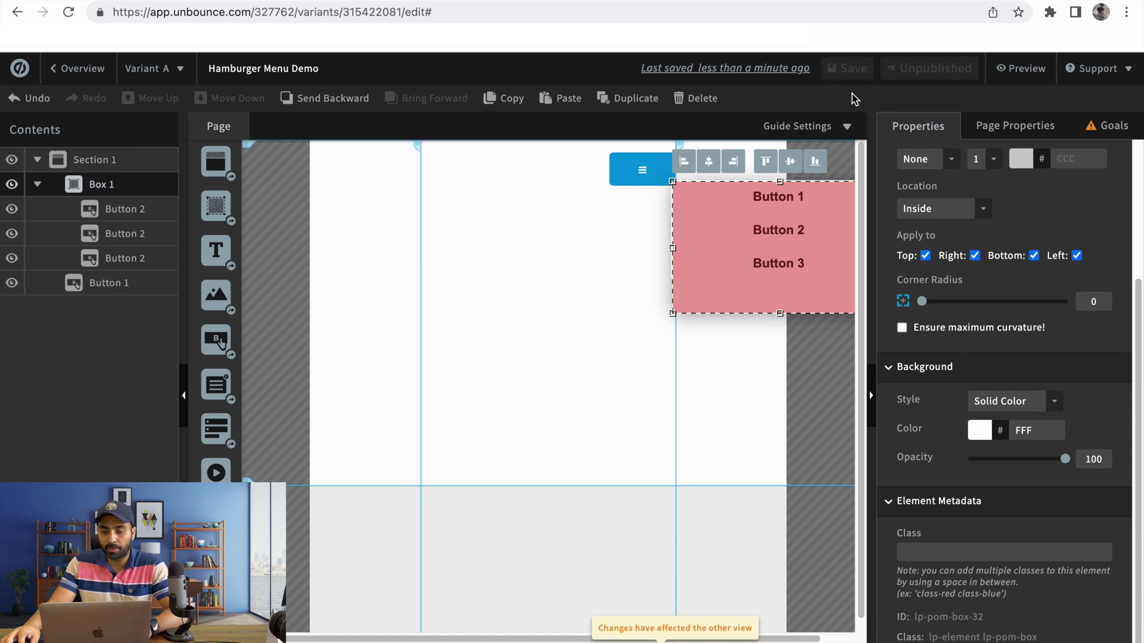
Open the page preview in a new tab and expand the hamburger menu in Mobile view.
{"action": "right_click", "coordinate": [1021, 69]}
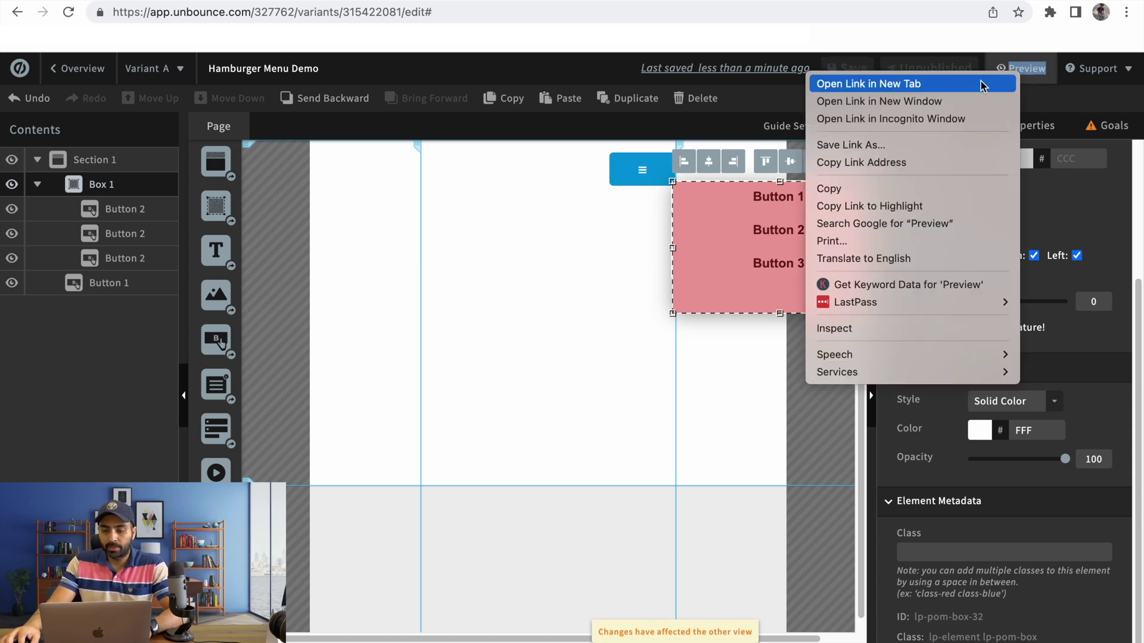
{"action": "left_click", "coordinate": [906, 81]}
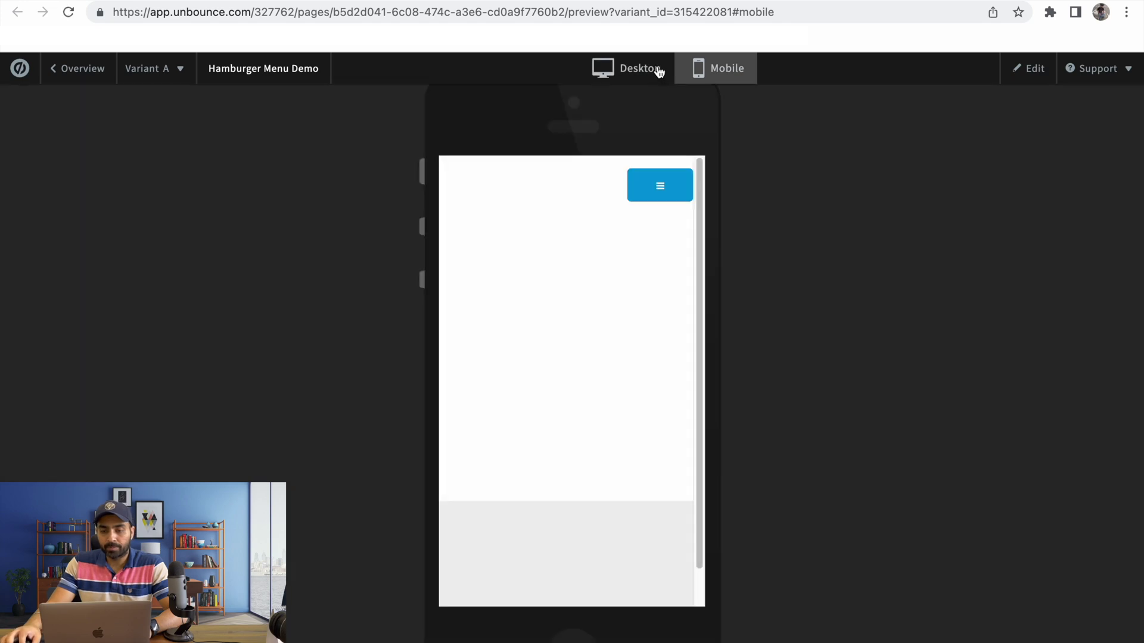
{"action": "left_click", "coordinate": [659, 184]}
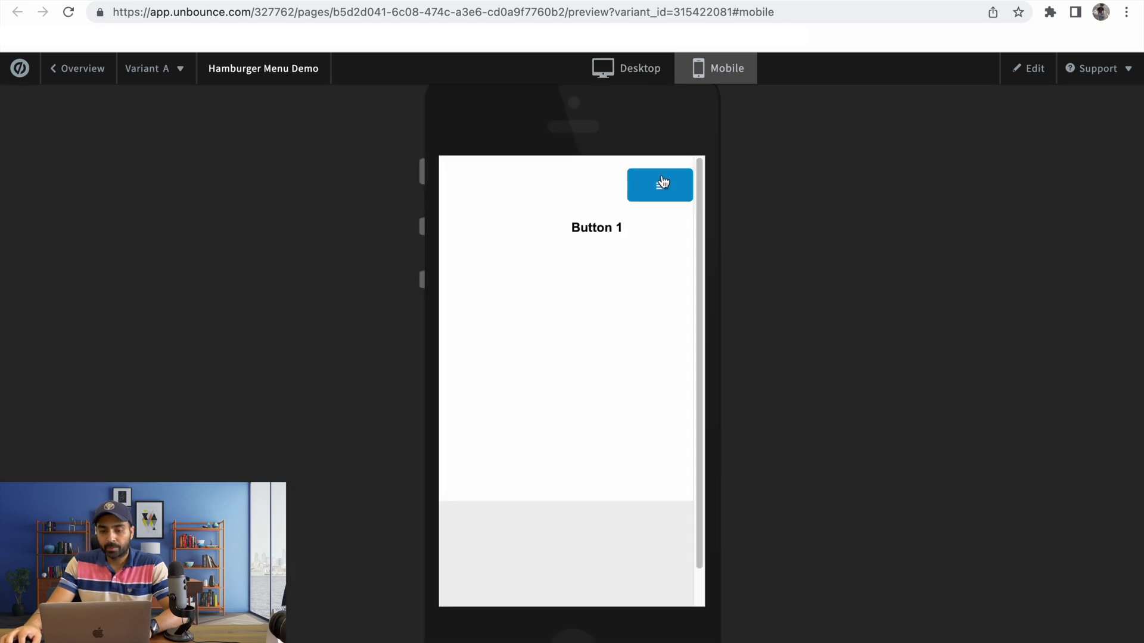